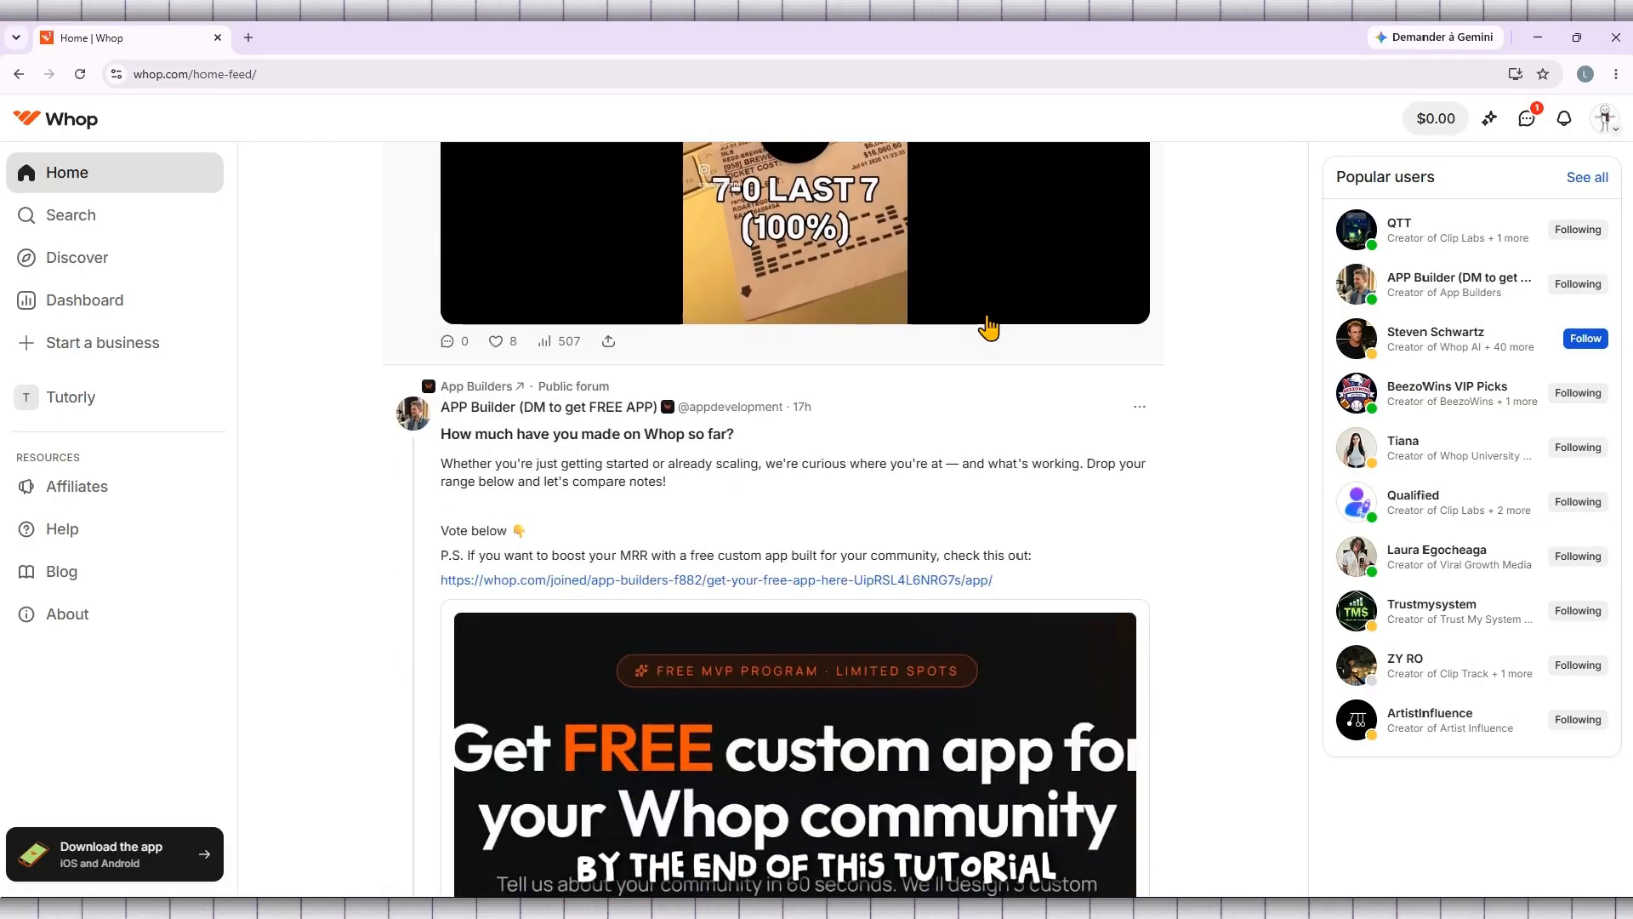
pyautogui.scroll(-4, 989, 326)
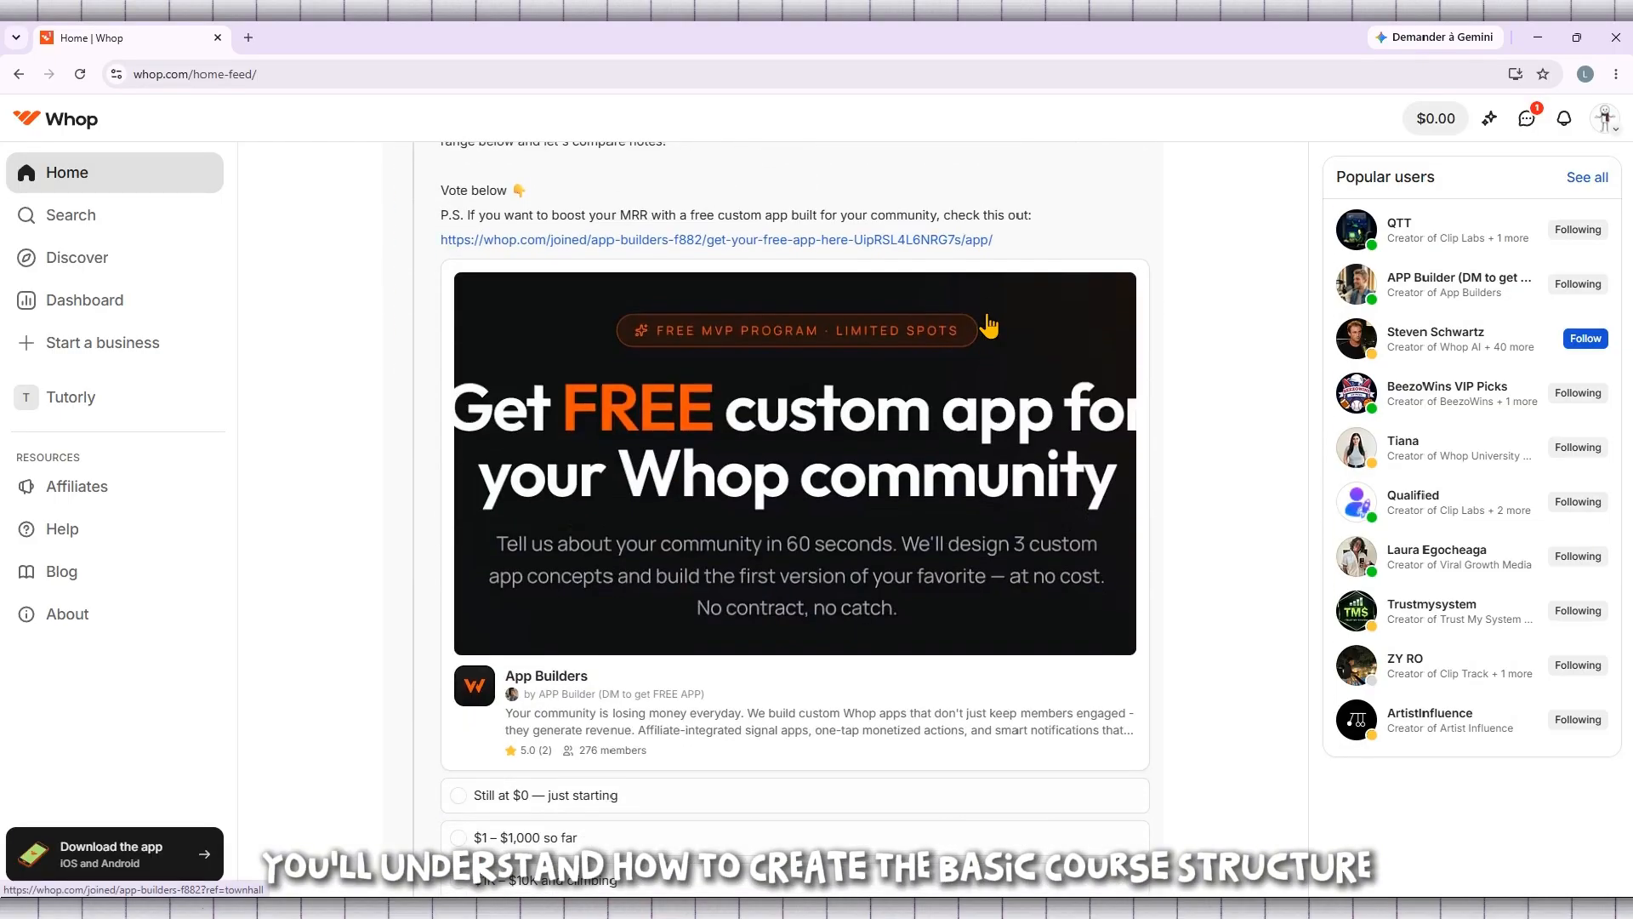
pyautogui.scroll(-3, 988, 326)
pyautogui.scroll(-5, 991, 323)
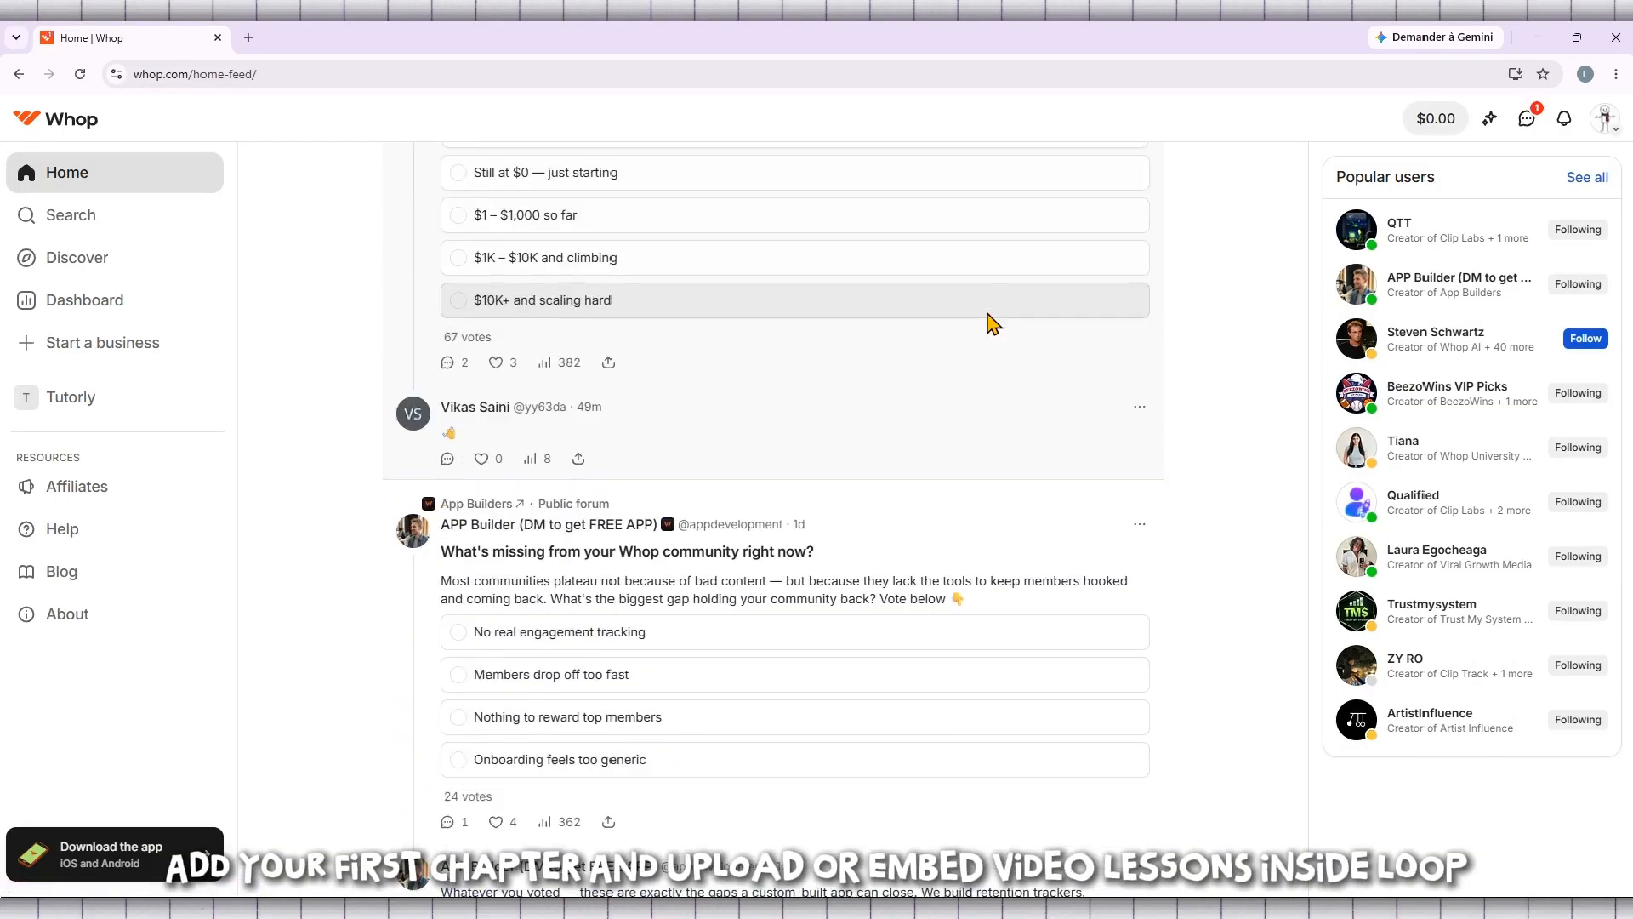
pyautogui.scroll(-9, 989, 317)
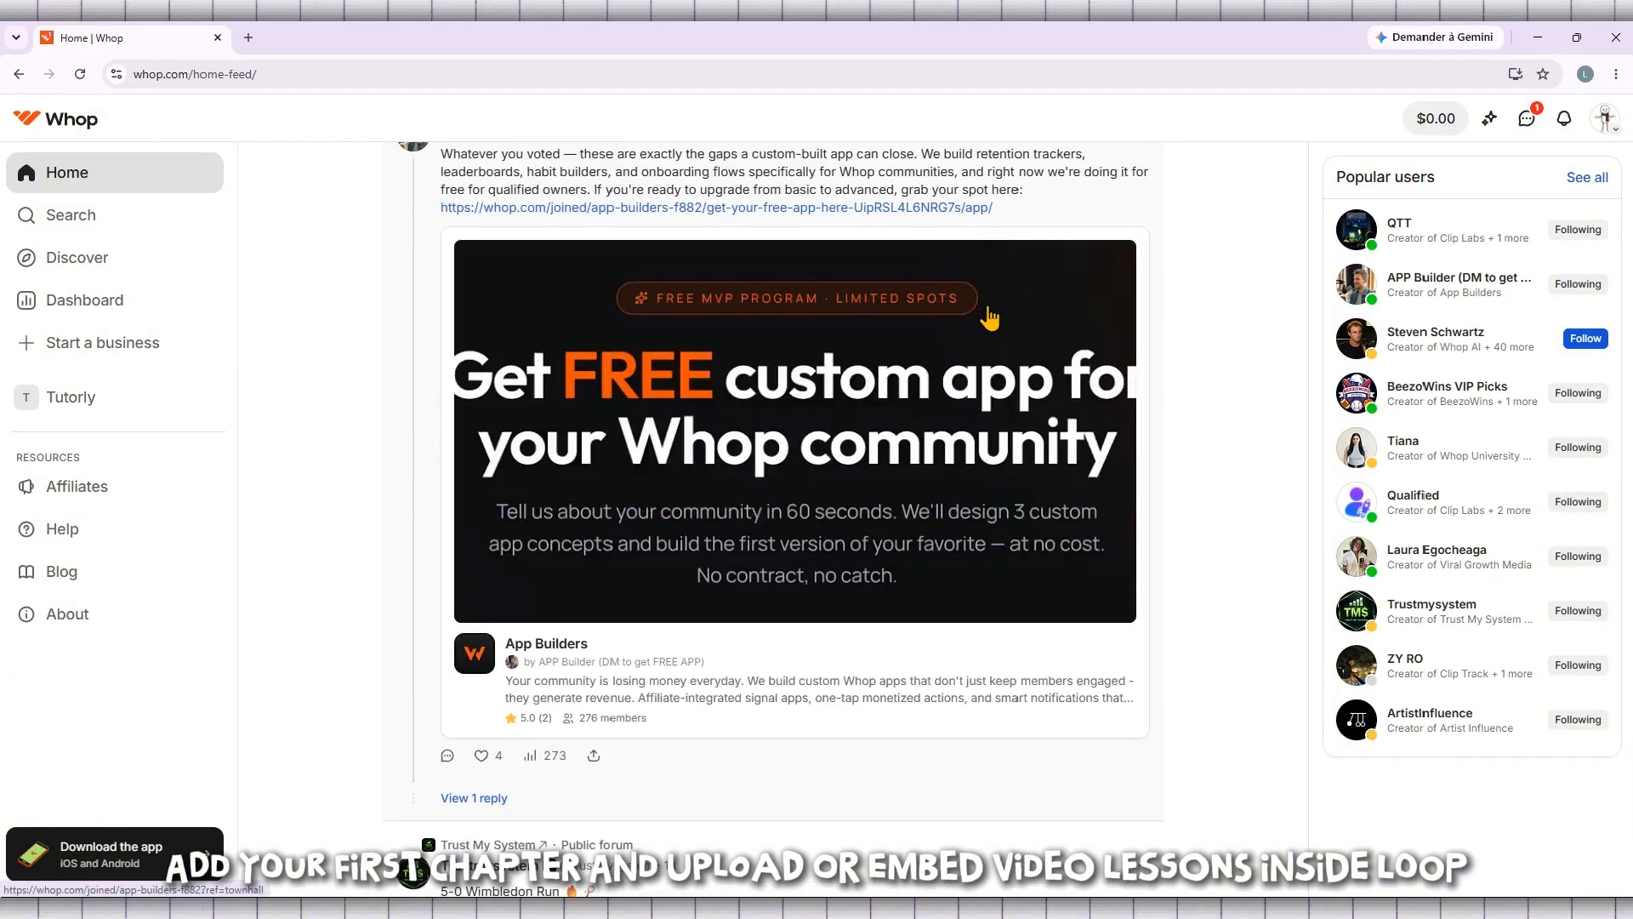
pyautogui.scroll(-8, 989, 317)
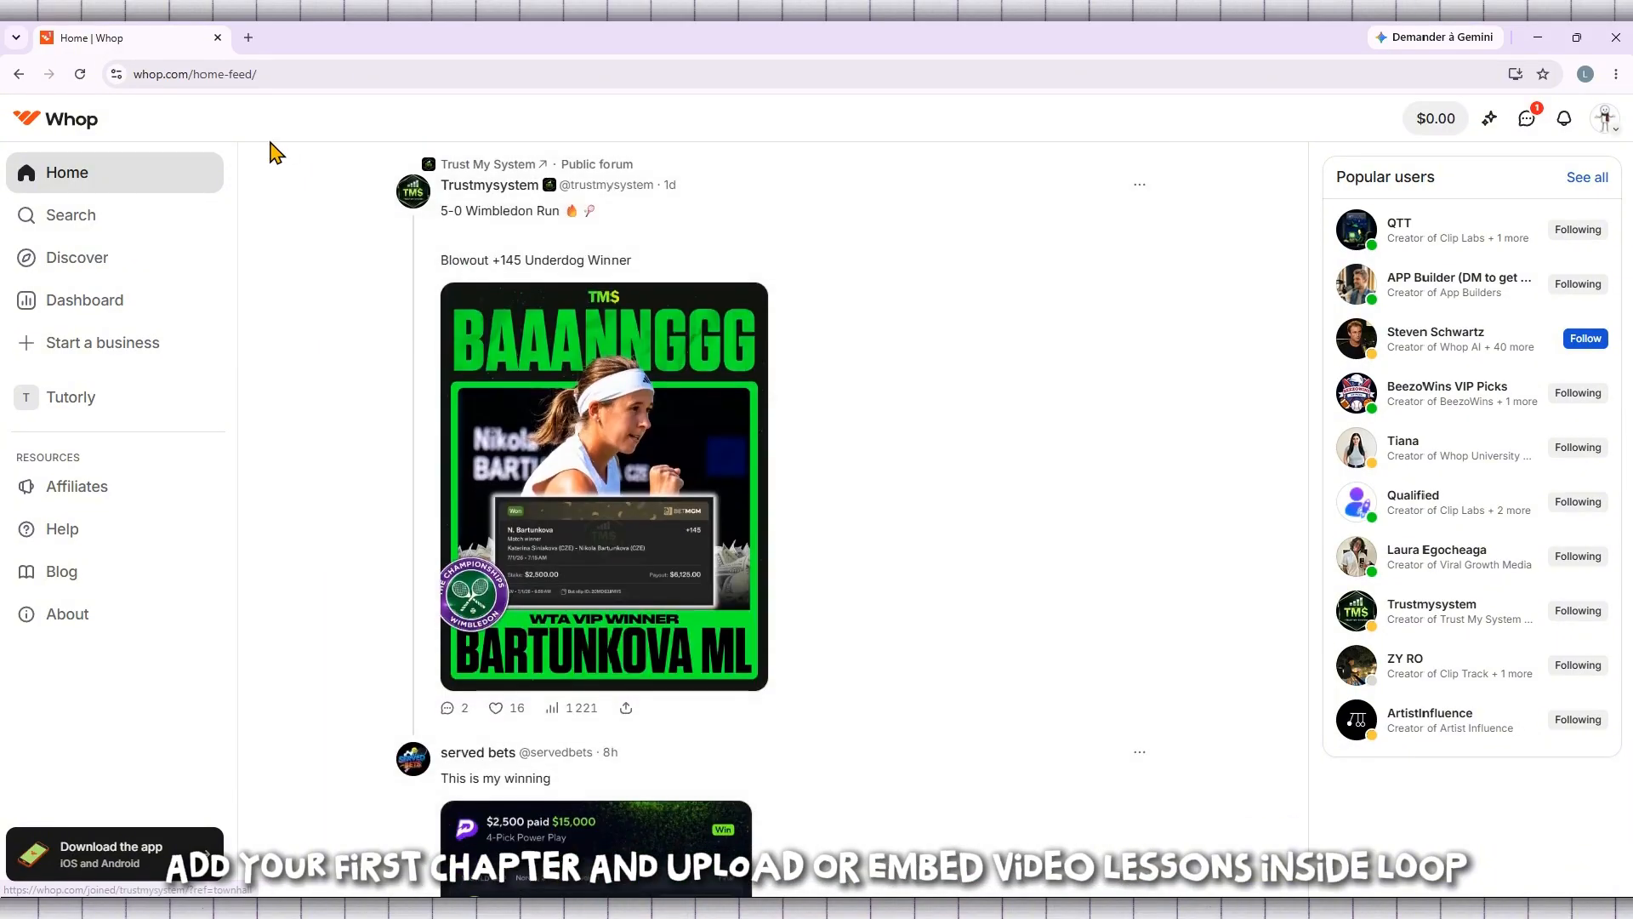
pyautogui.scroll(-2, 287, 212)
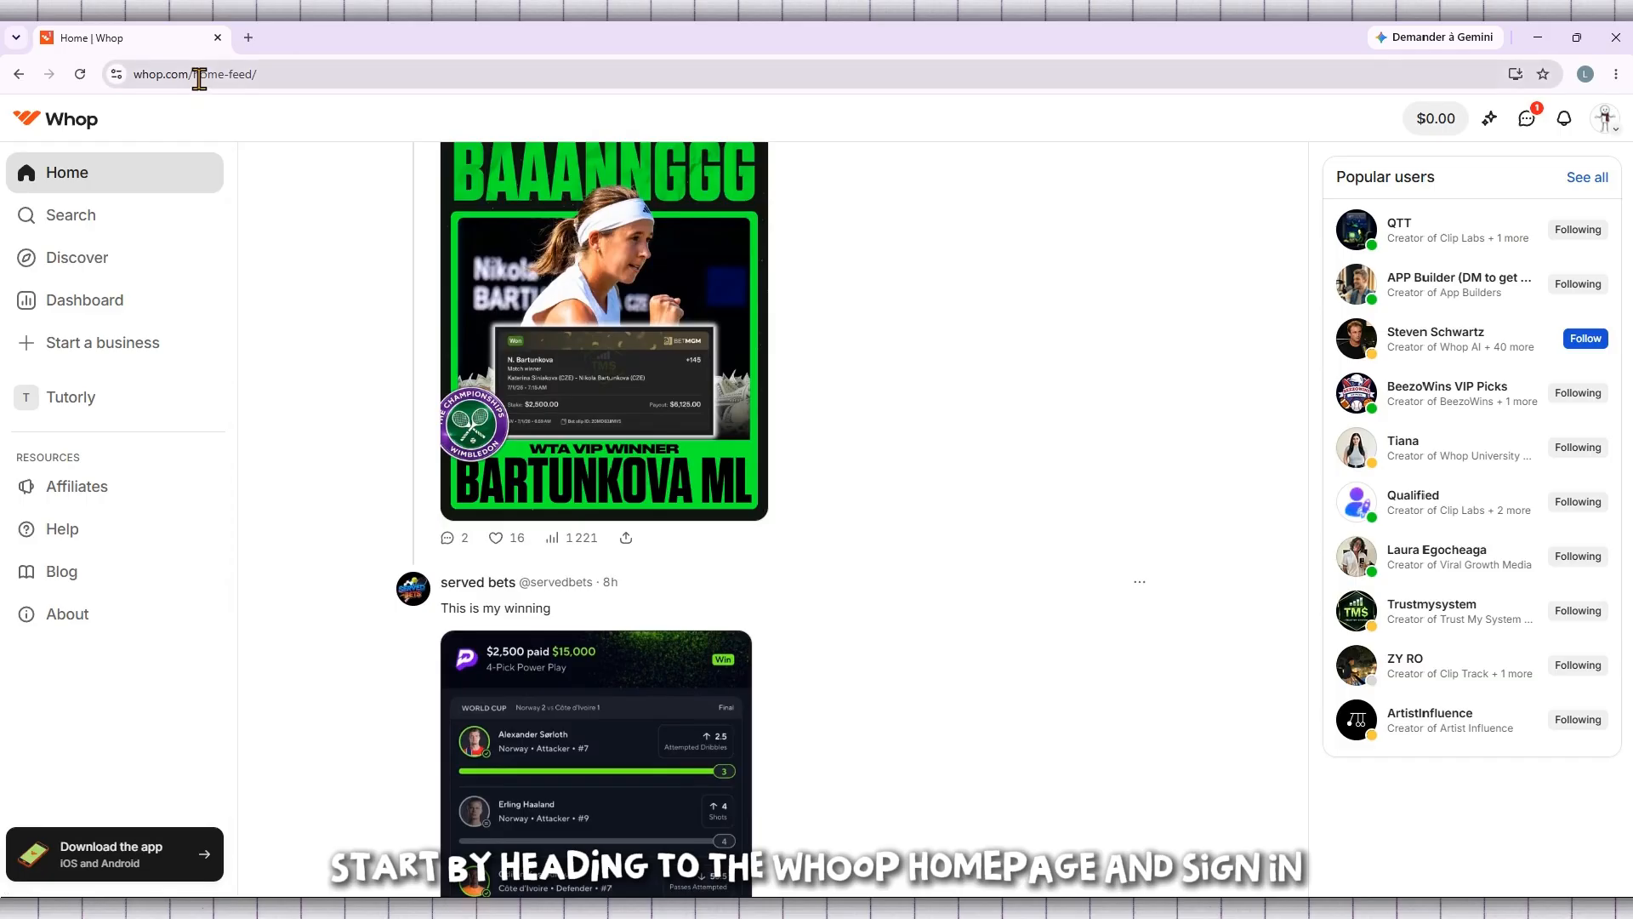
# Load the Whop homepage at whop.com
pyautogui.moveTo(199, 79); pyautogui.dragTo(292, 74)
pyautogui.press('BackSpace')
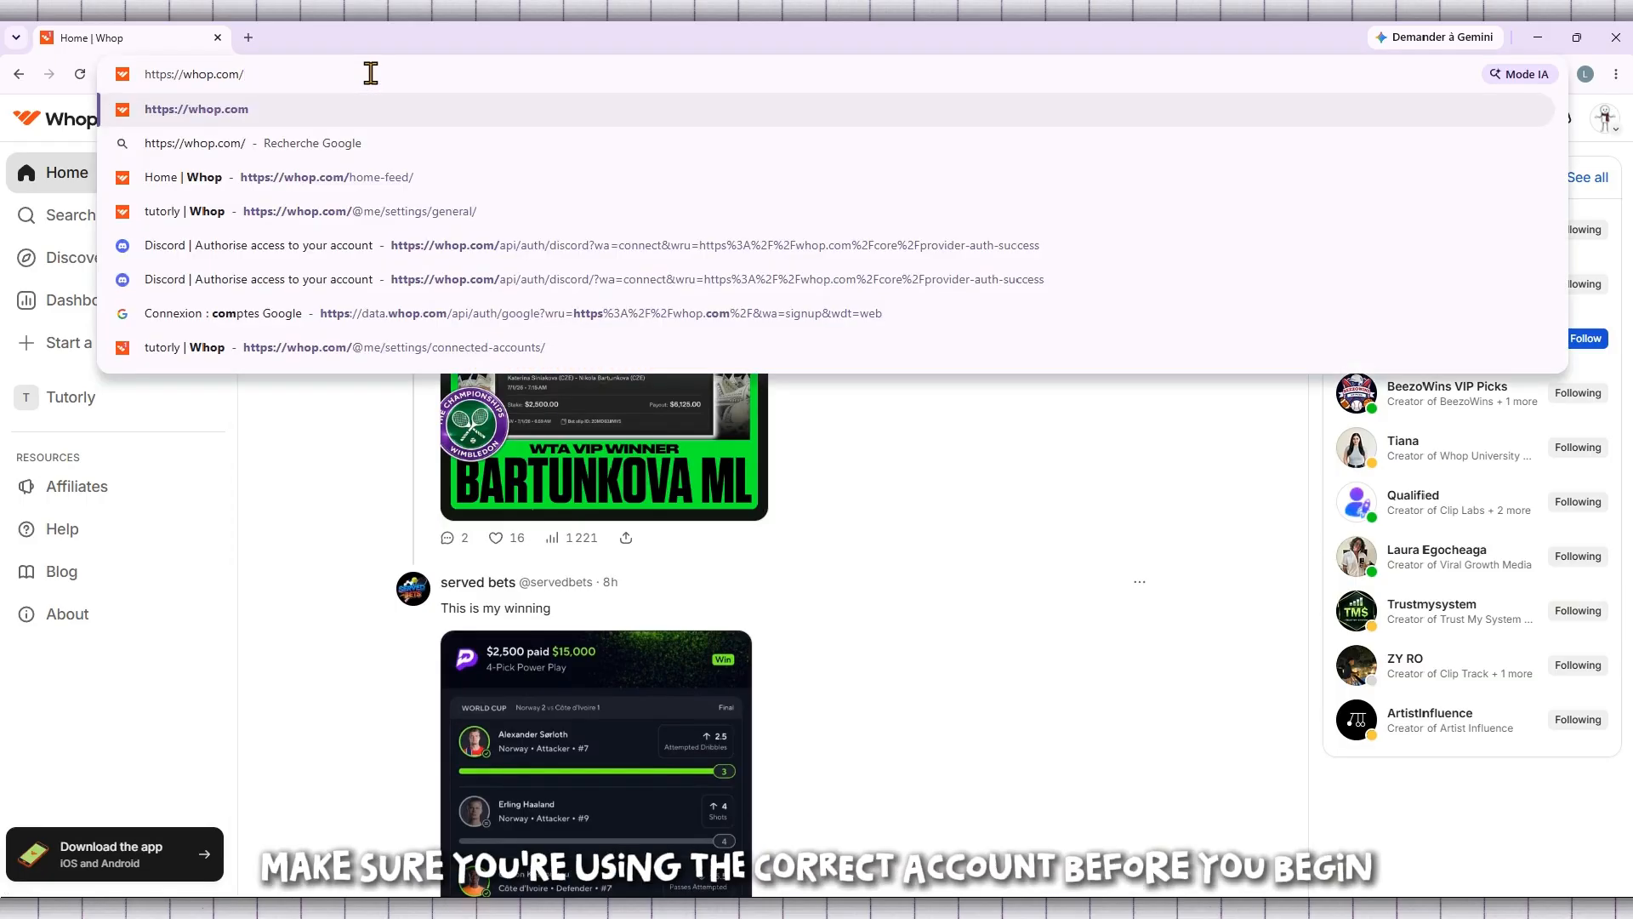
pyautogui.press('Return')
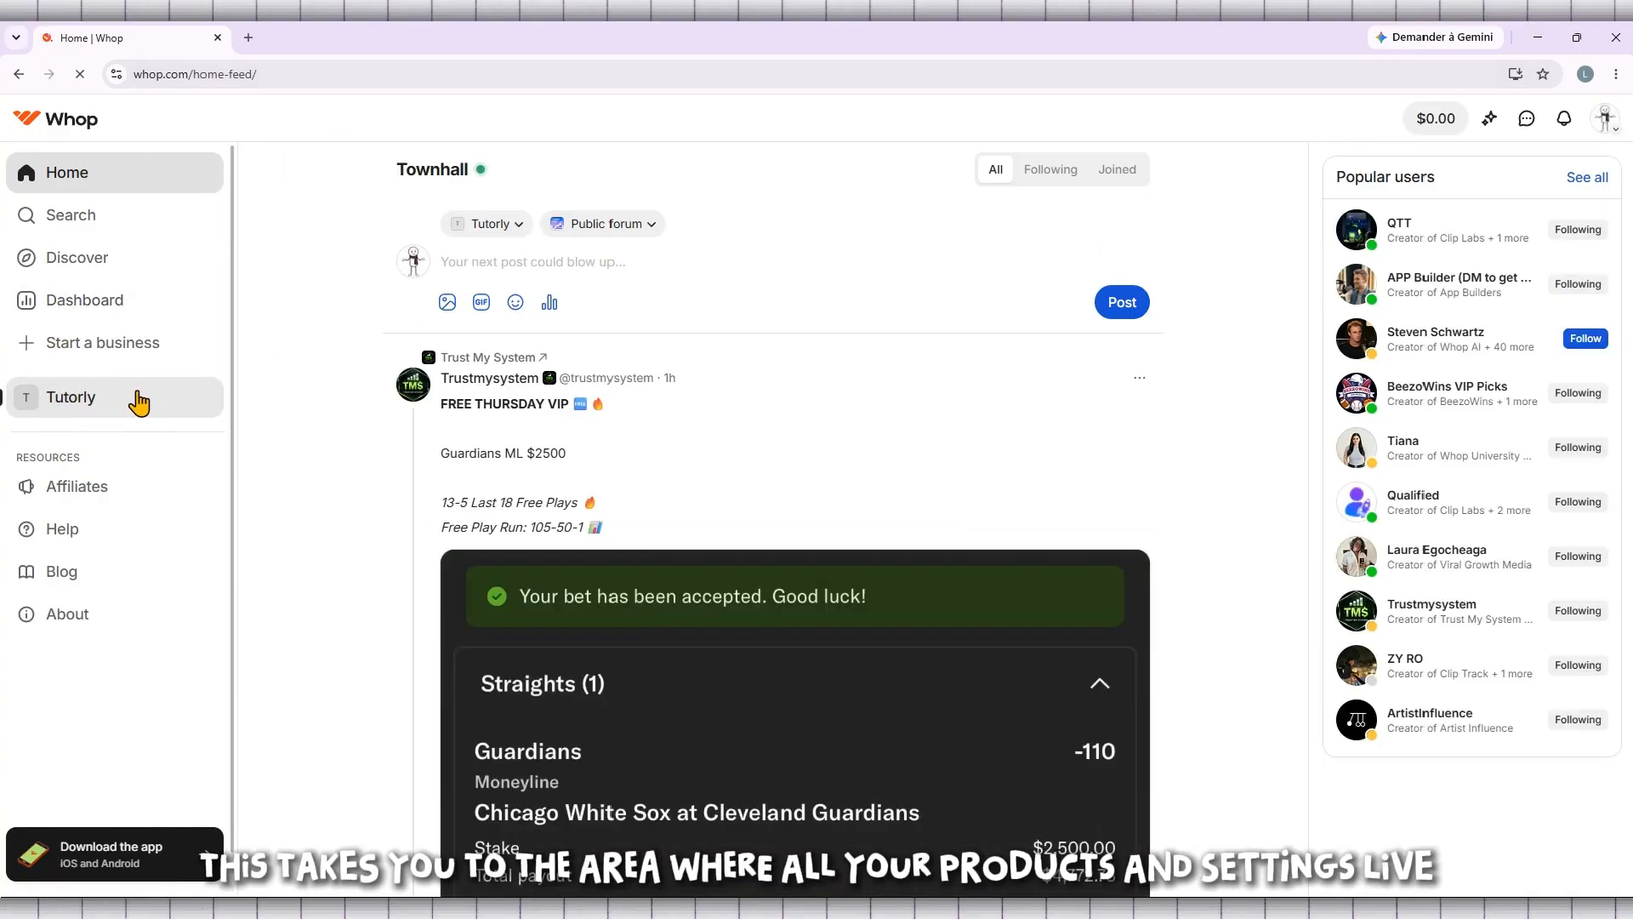
# Open the Tutorly business and add the Courses app to it from the app store
pyautogui.click(90, 402)
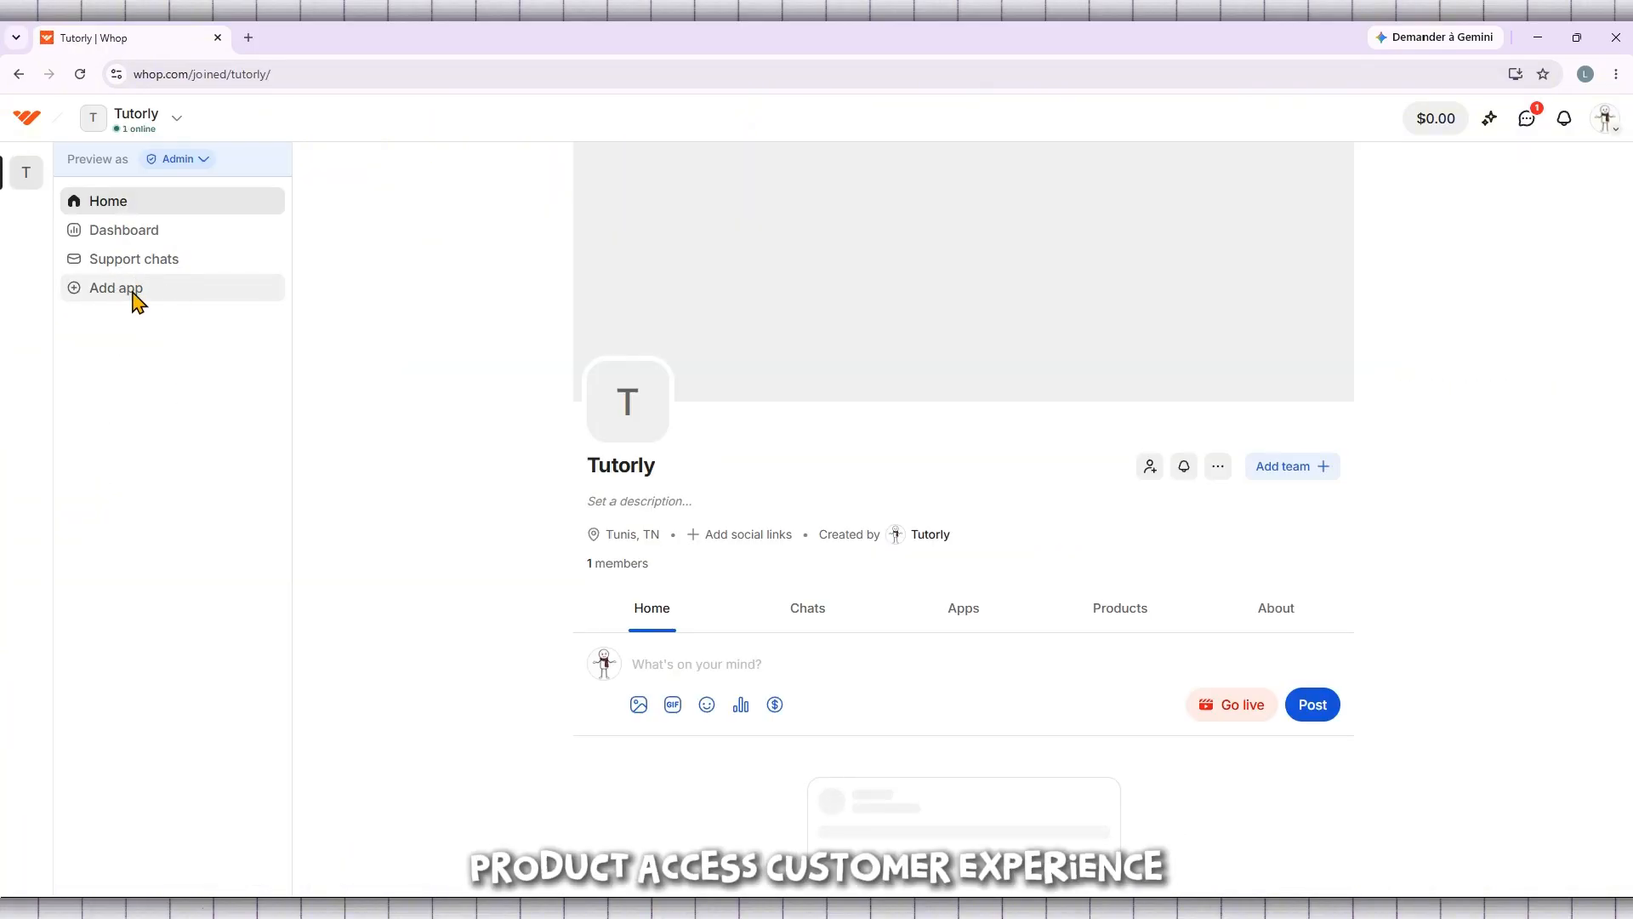
pyautogui.click(143, 293)
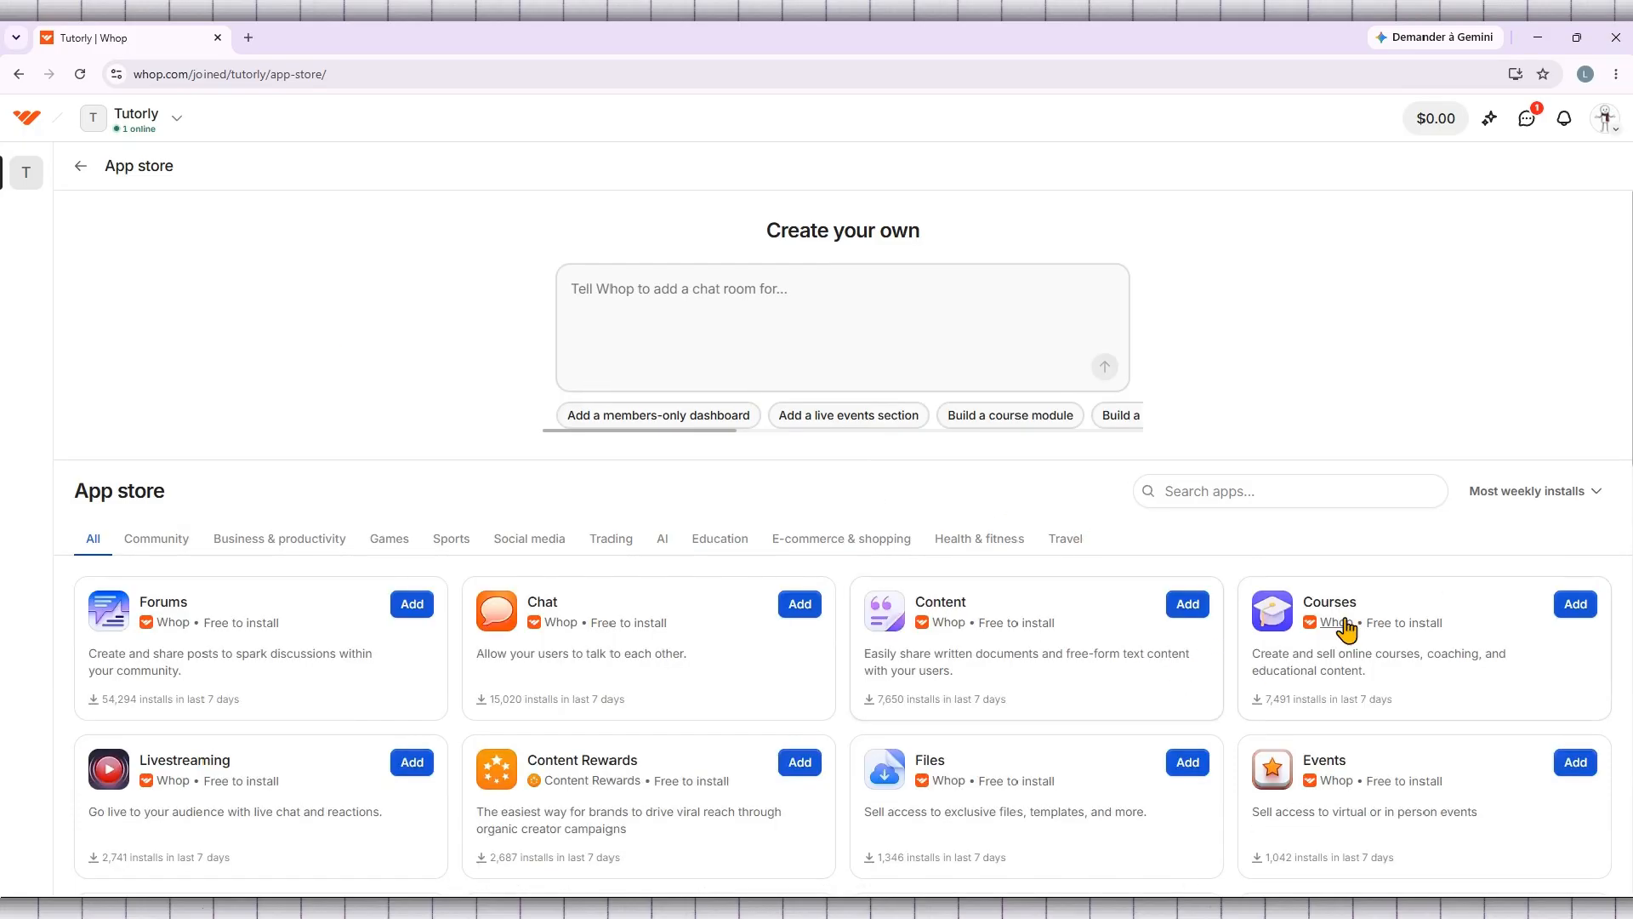
pyautogui.click(1577, 605)
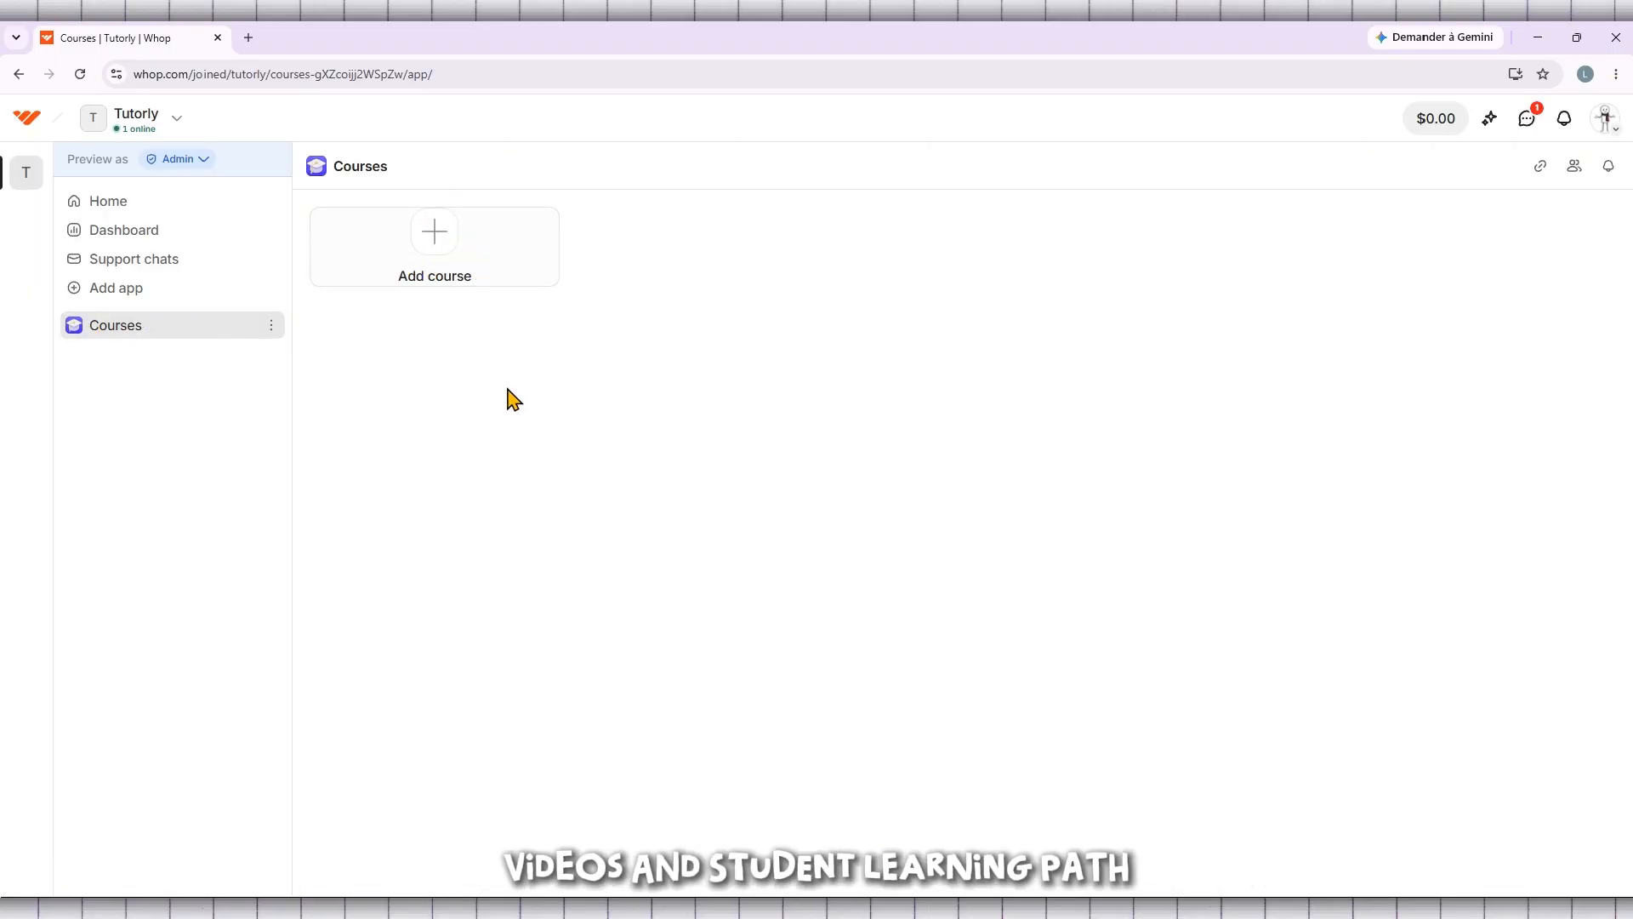
# Start a new course in the Courses app and name it "Tutorly Course"
pyautogui.click(436, 231)
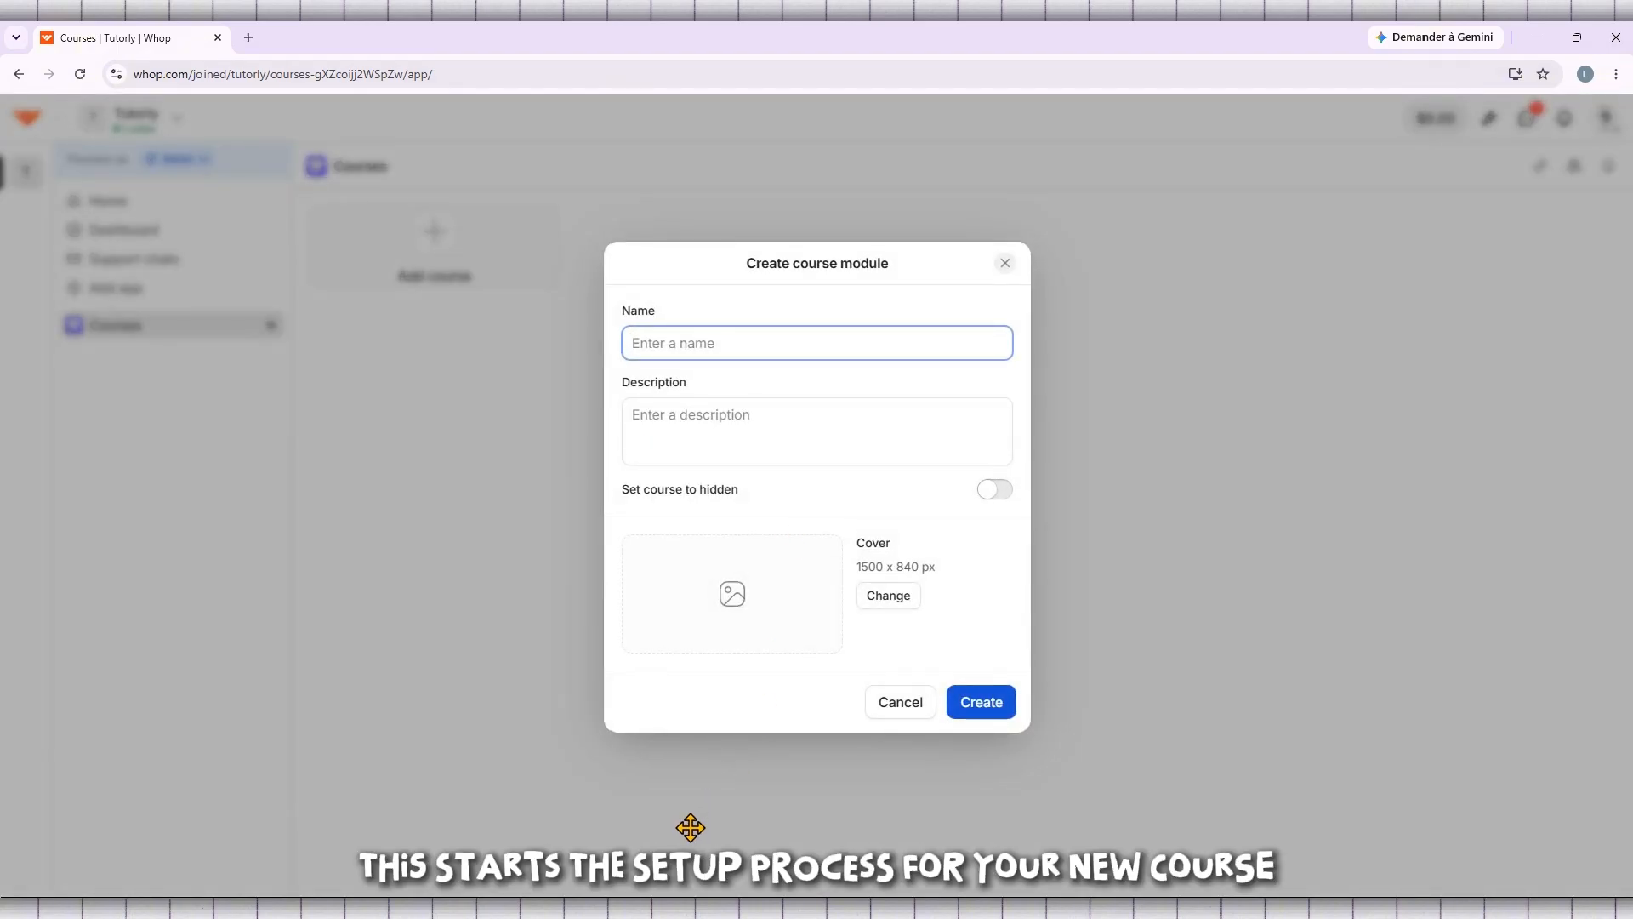
pyautogui.moveTo(691, 828); pyautogui.dragTo(296, 847)
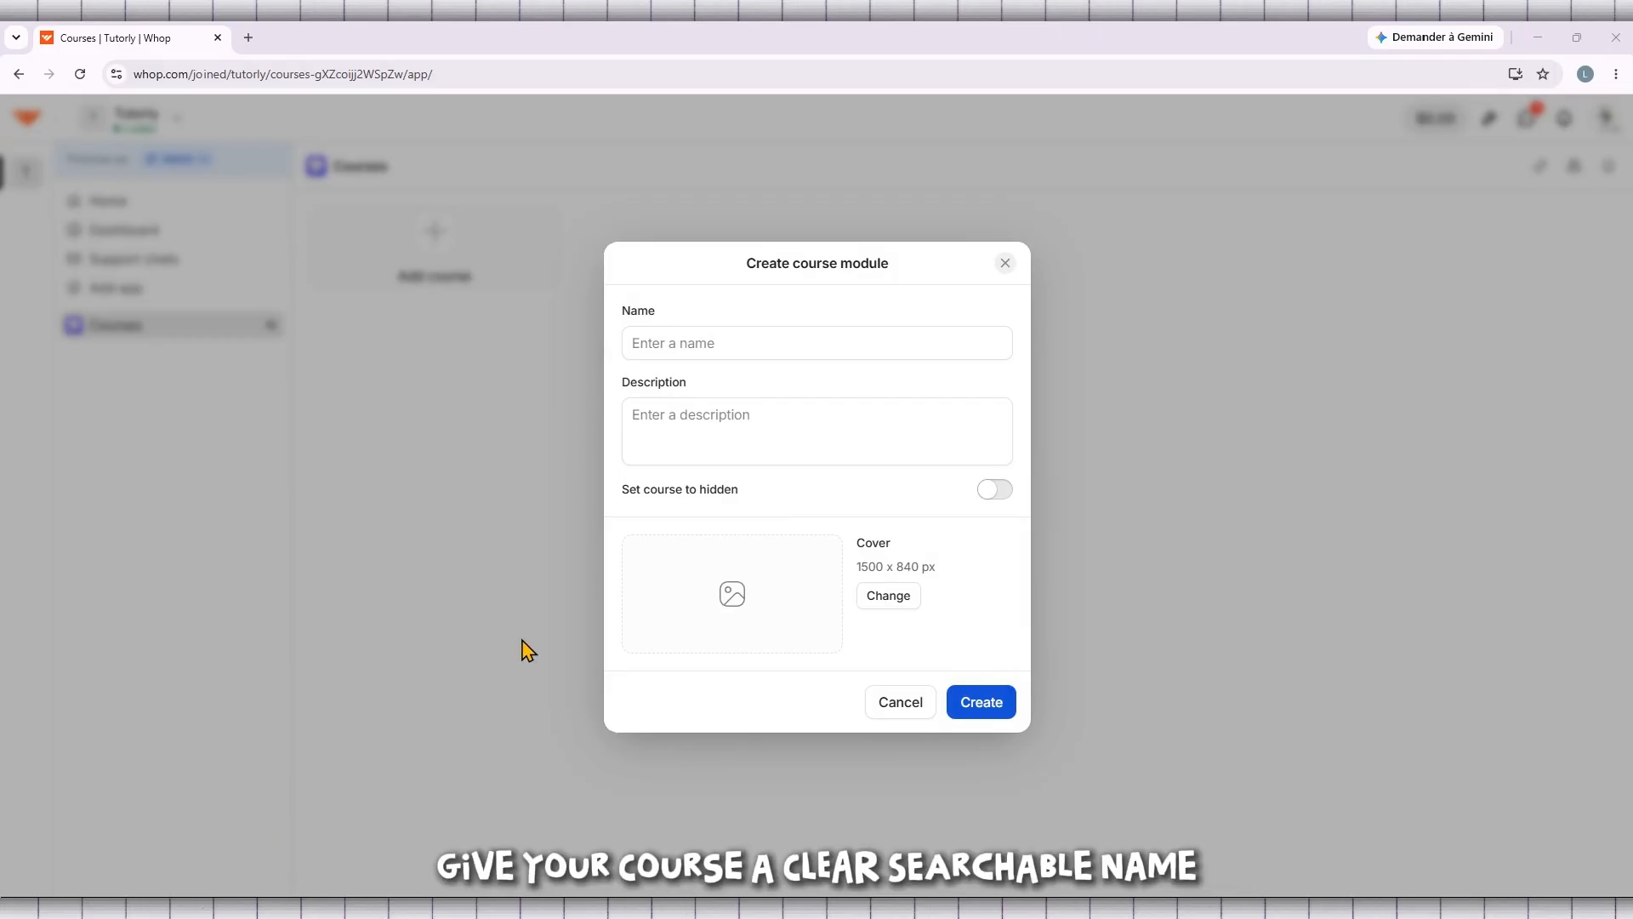
pyautogui.click(725, 342)
pyautogui.write('T')
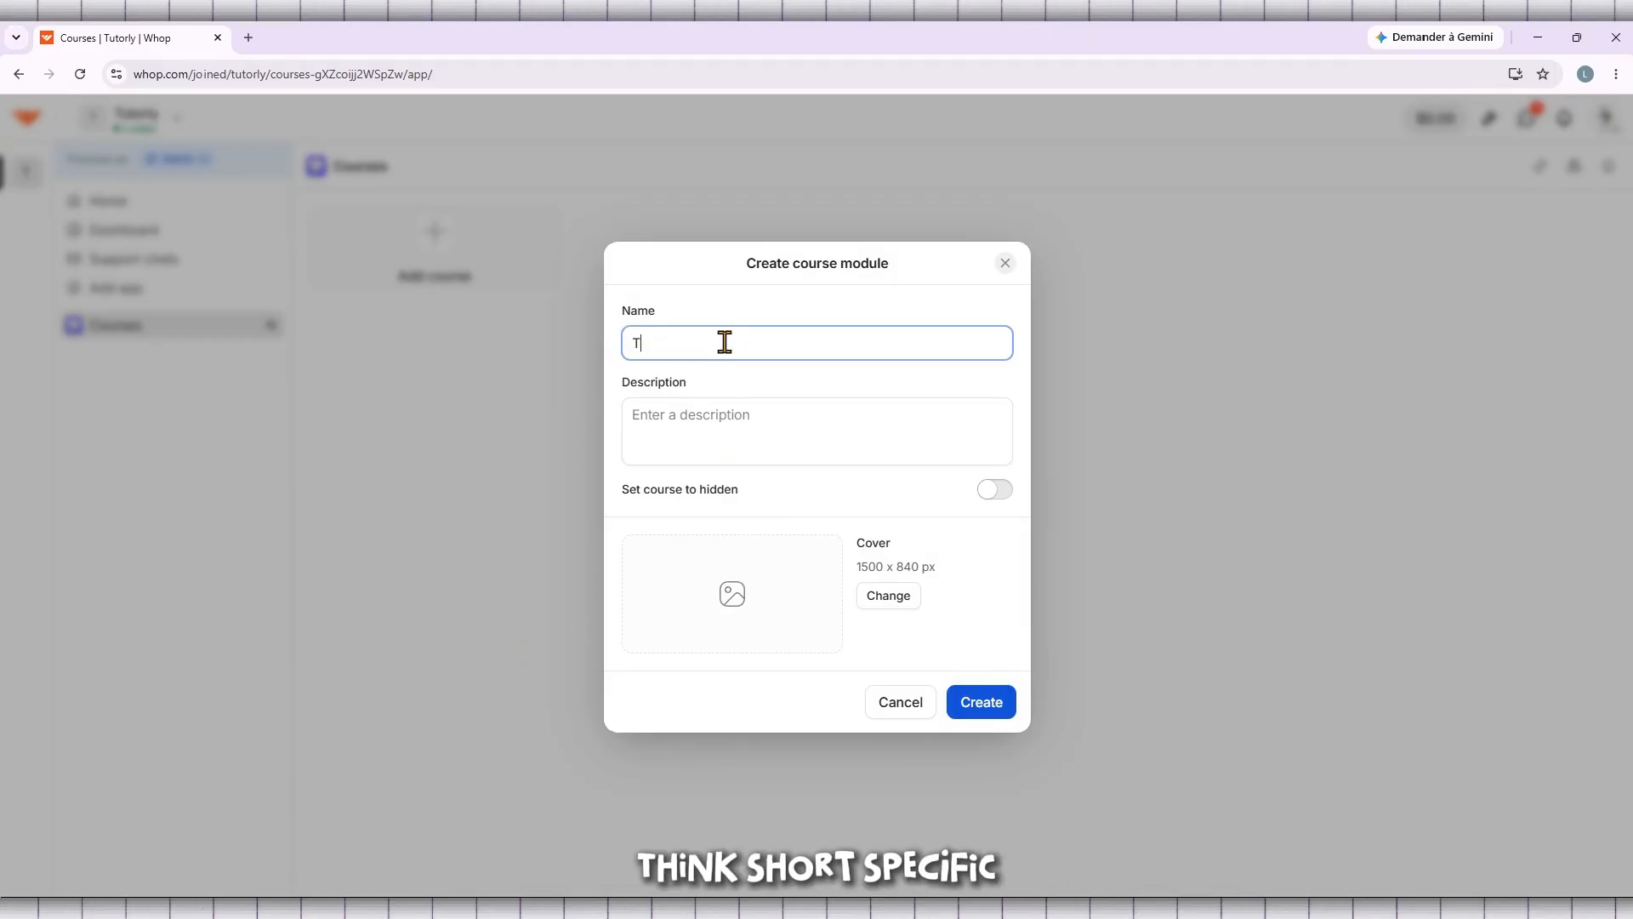
pyautogui.write('utorly Course')
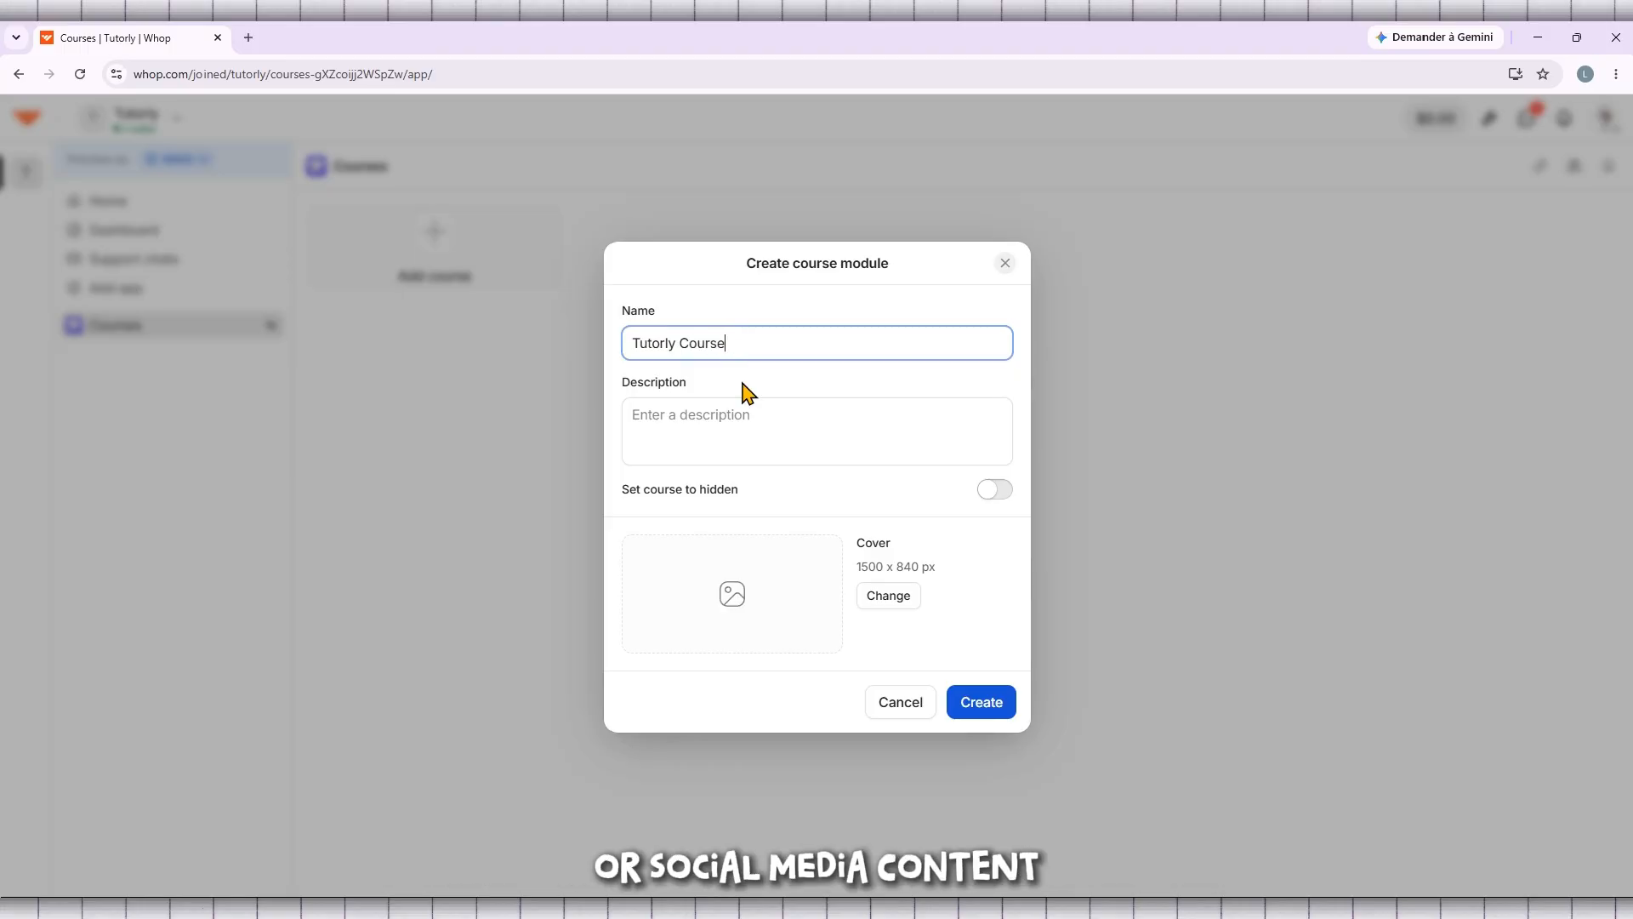
# Fill in the course description with "test test test test test" followed by a row of dots
pyautogui.click(713, 421)
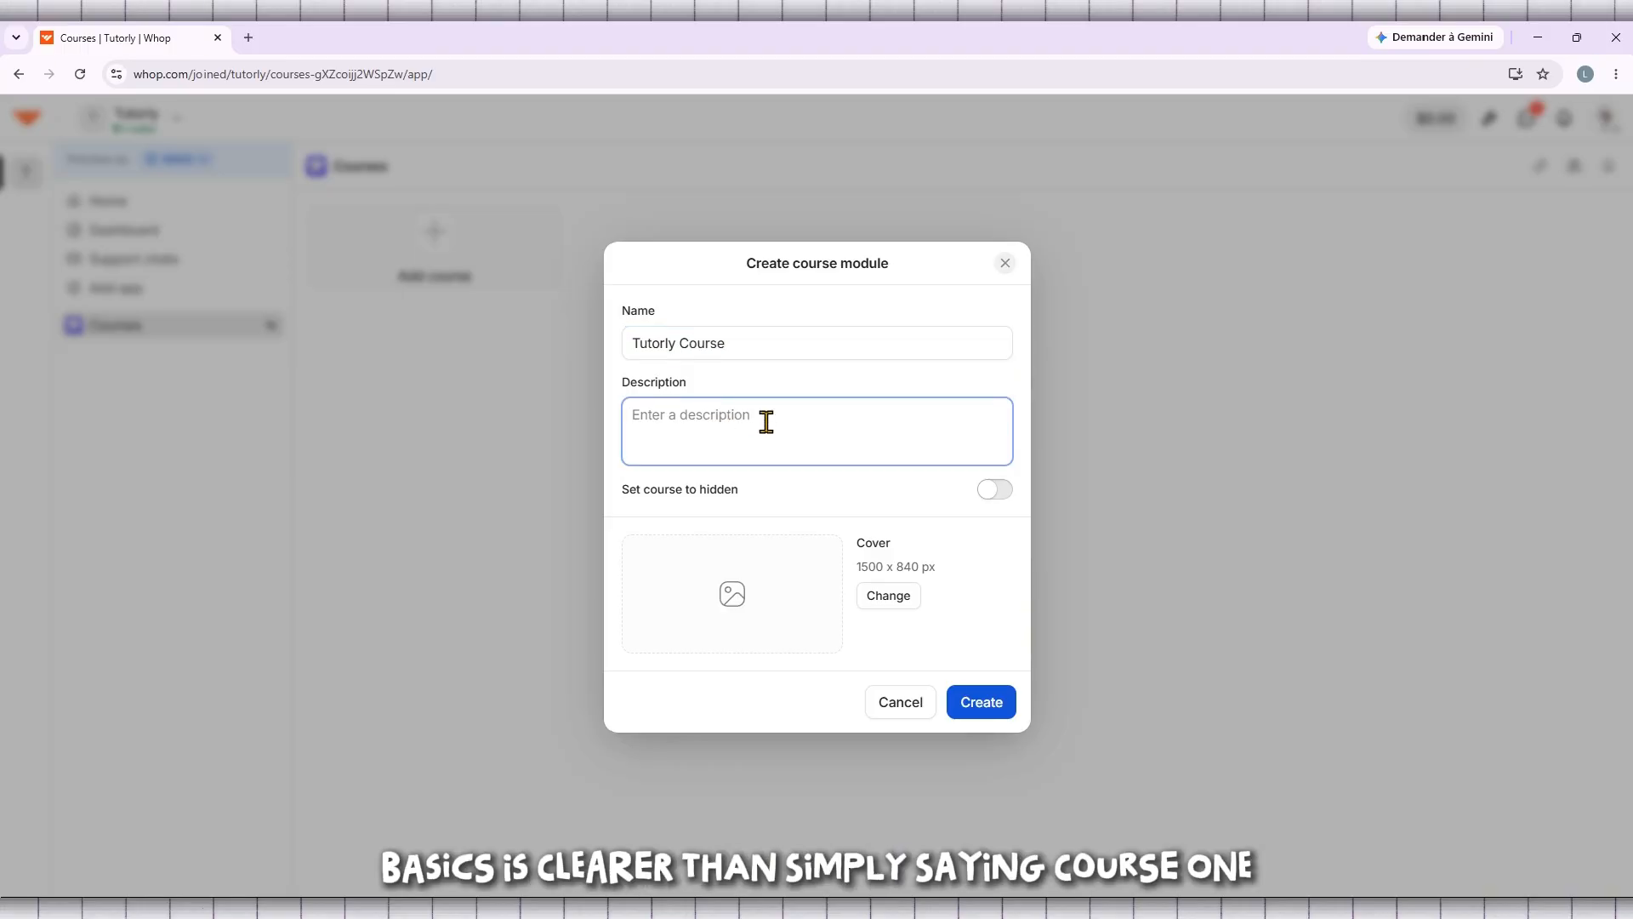
pyautogui.click(798, 350)
pyautogui.moveTo(798, 350); pyautogui.dragTo(612, 360)
pyautogui.click(705, 352)
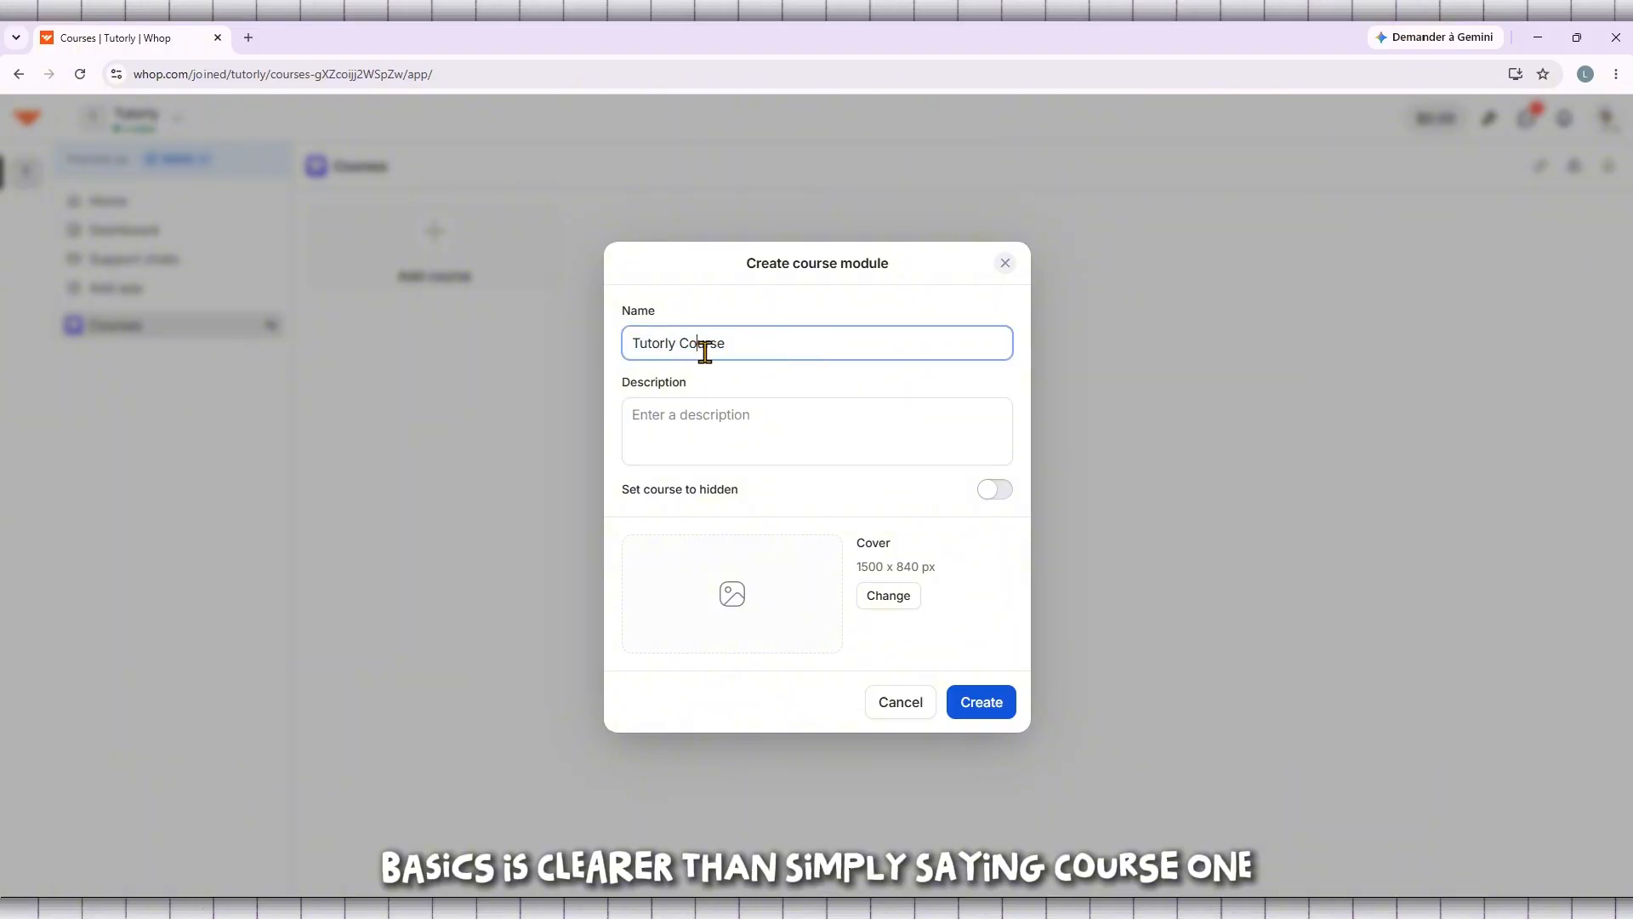
pyautogui.click(678, 409)
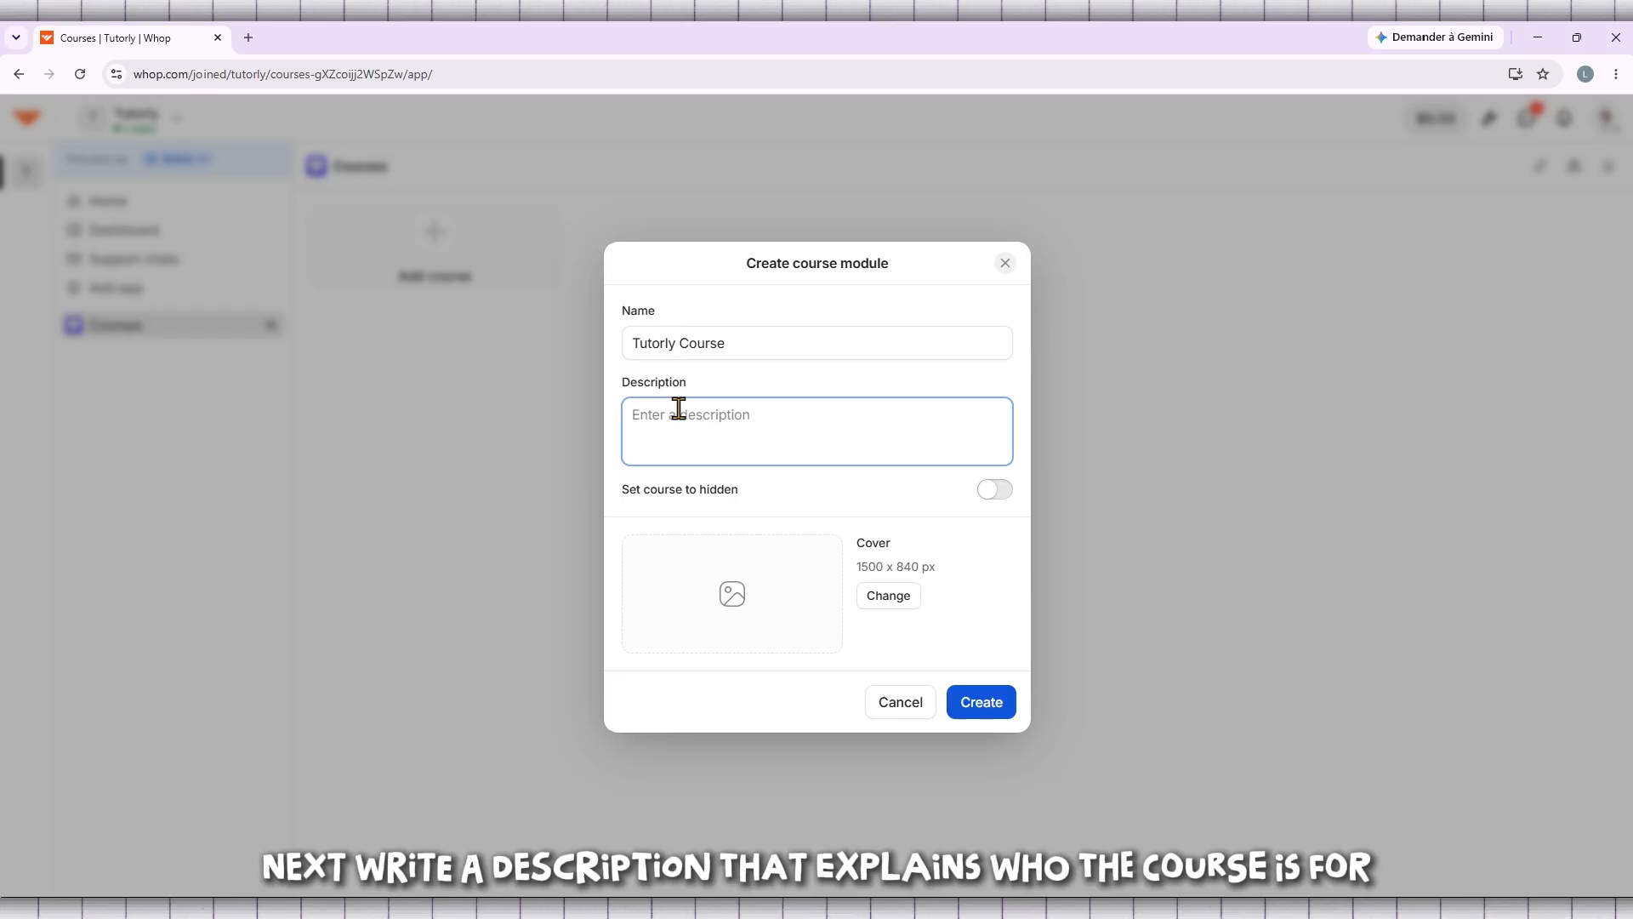
pyautogui.write('test ')
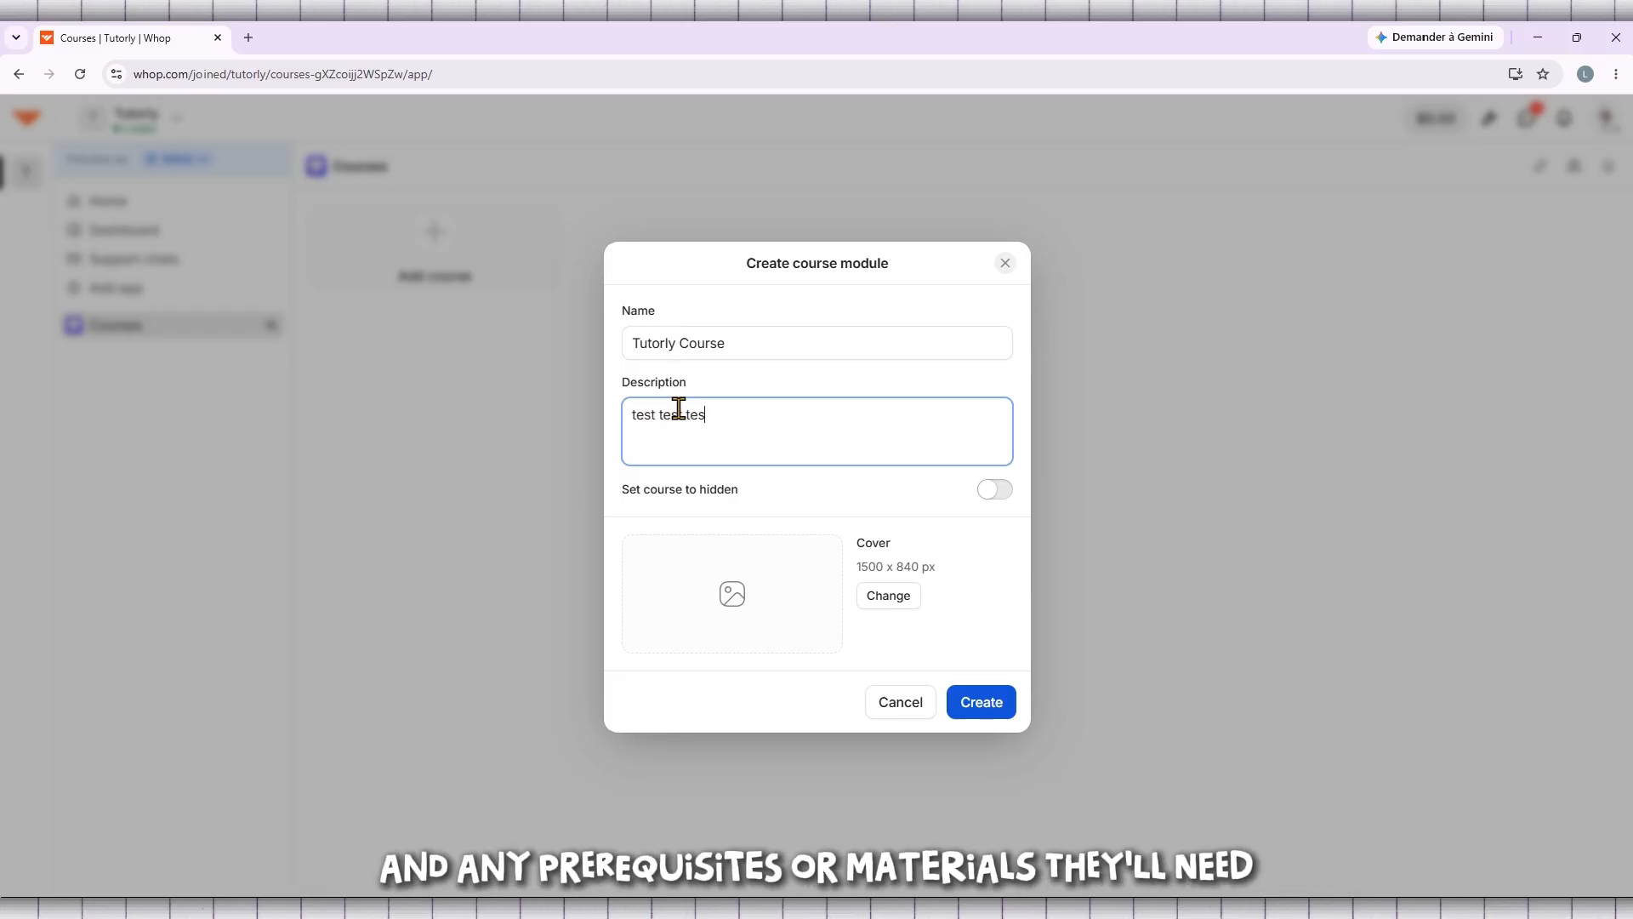
pyautogui.write('test test.....')
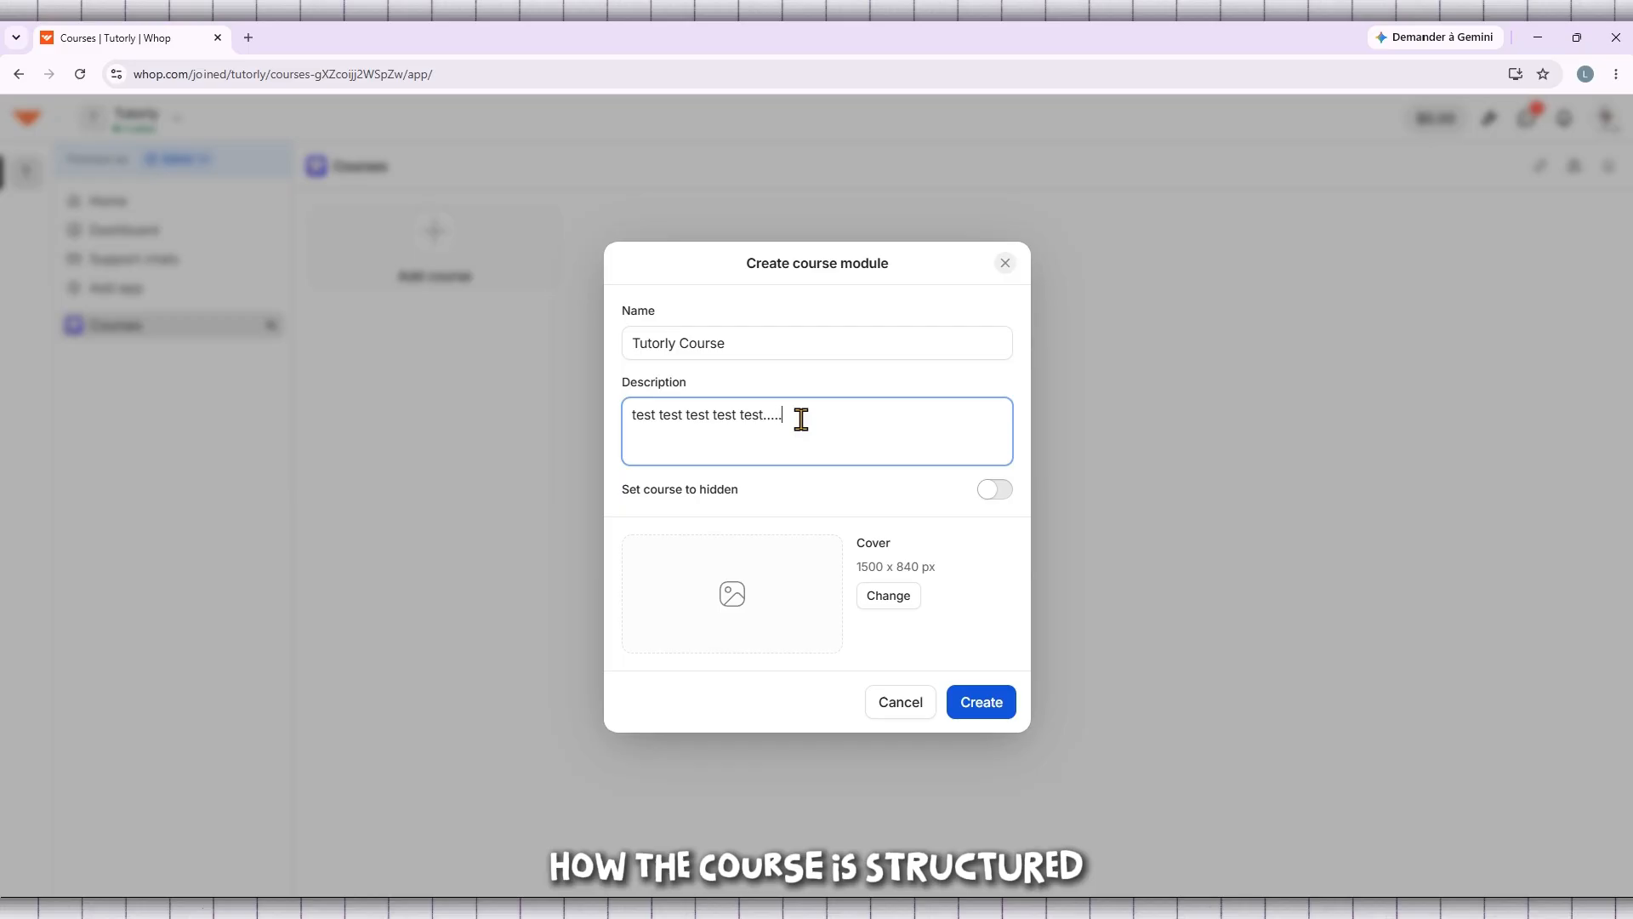
pyautogui.write('..............')
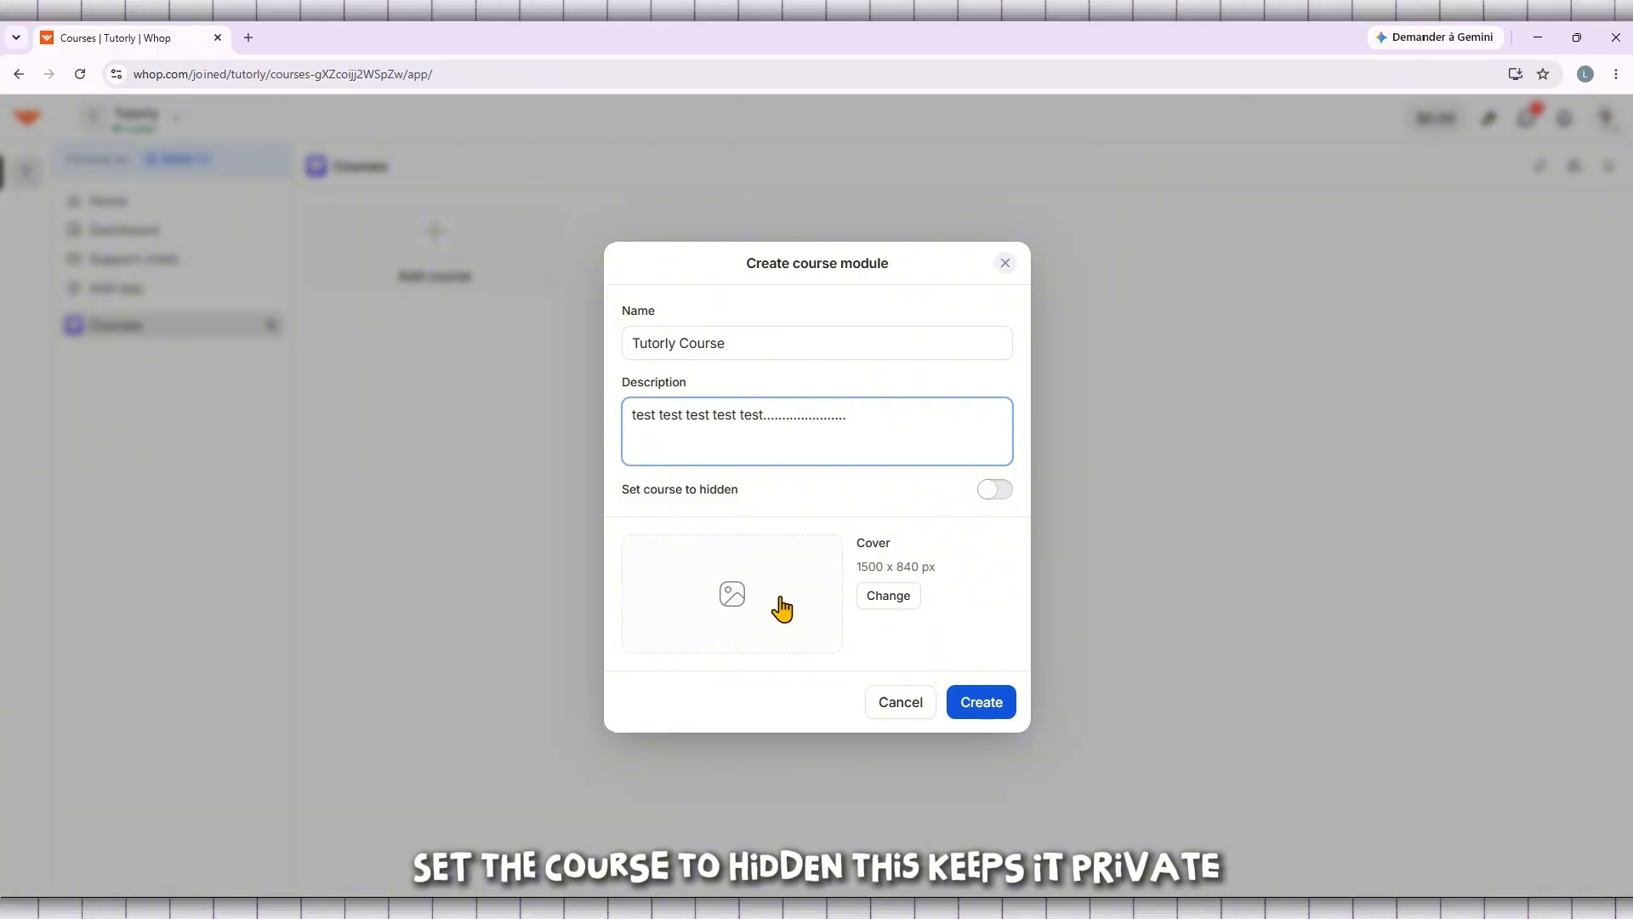
# Set the new course to hidden
pyautogui.click(999, 493)
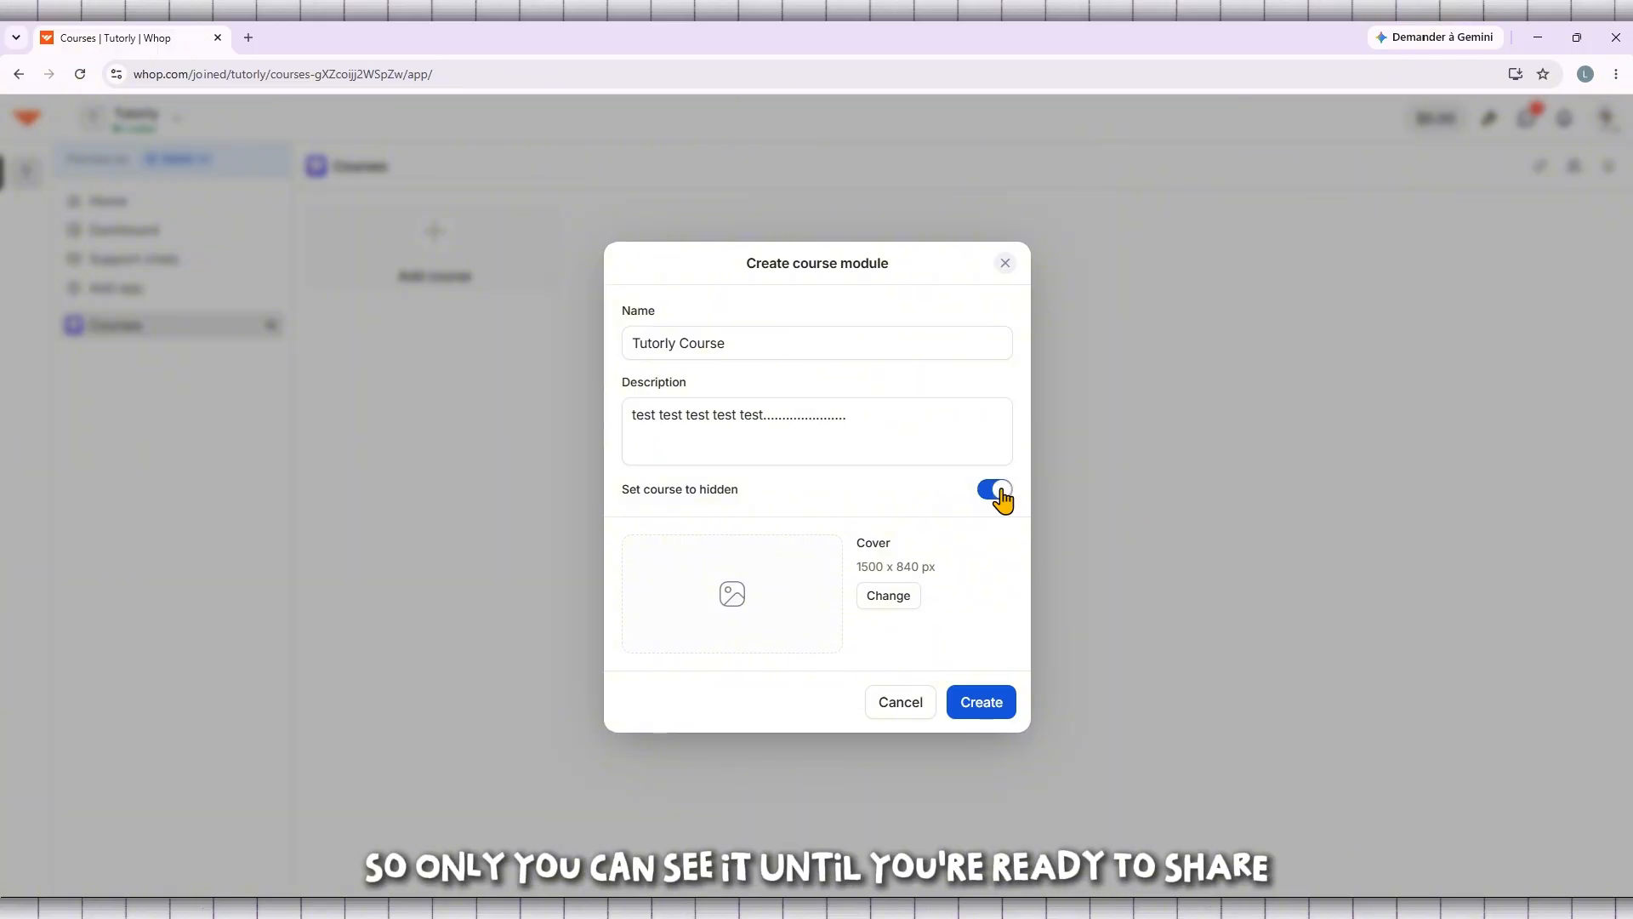
pyautogui.moveTo(753, 492); pyautogui.dragTo(622, 494)
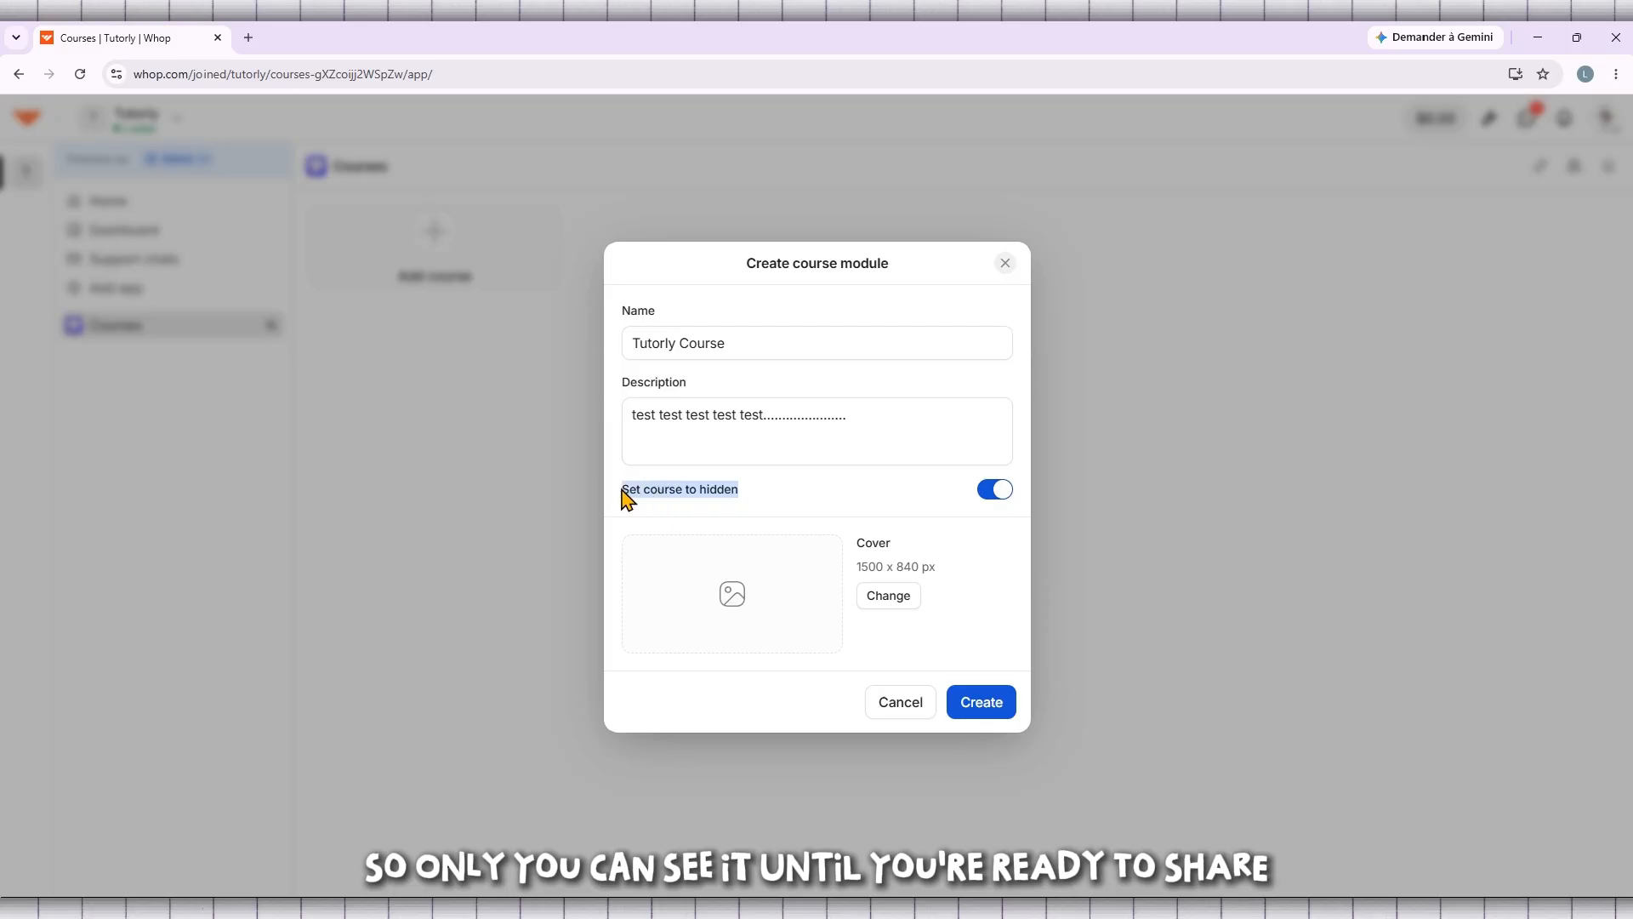
pyautogui.click(999, 493)
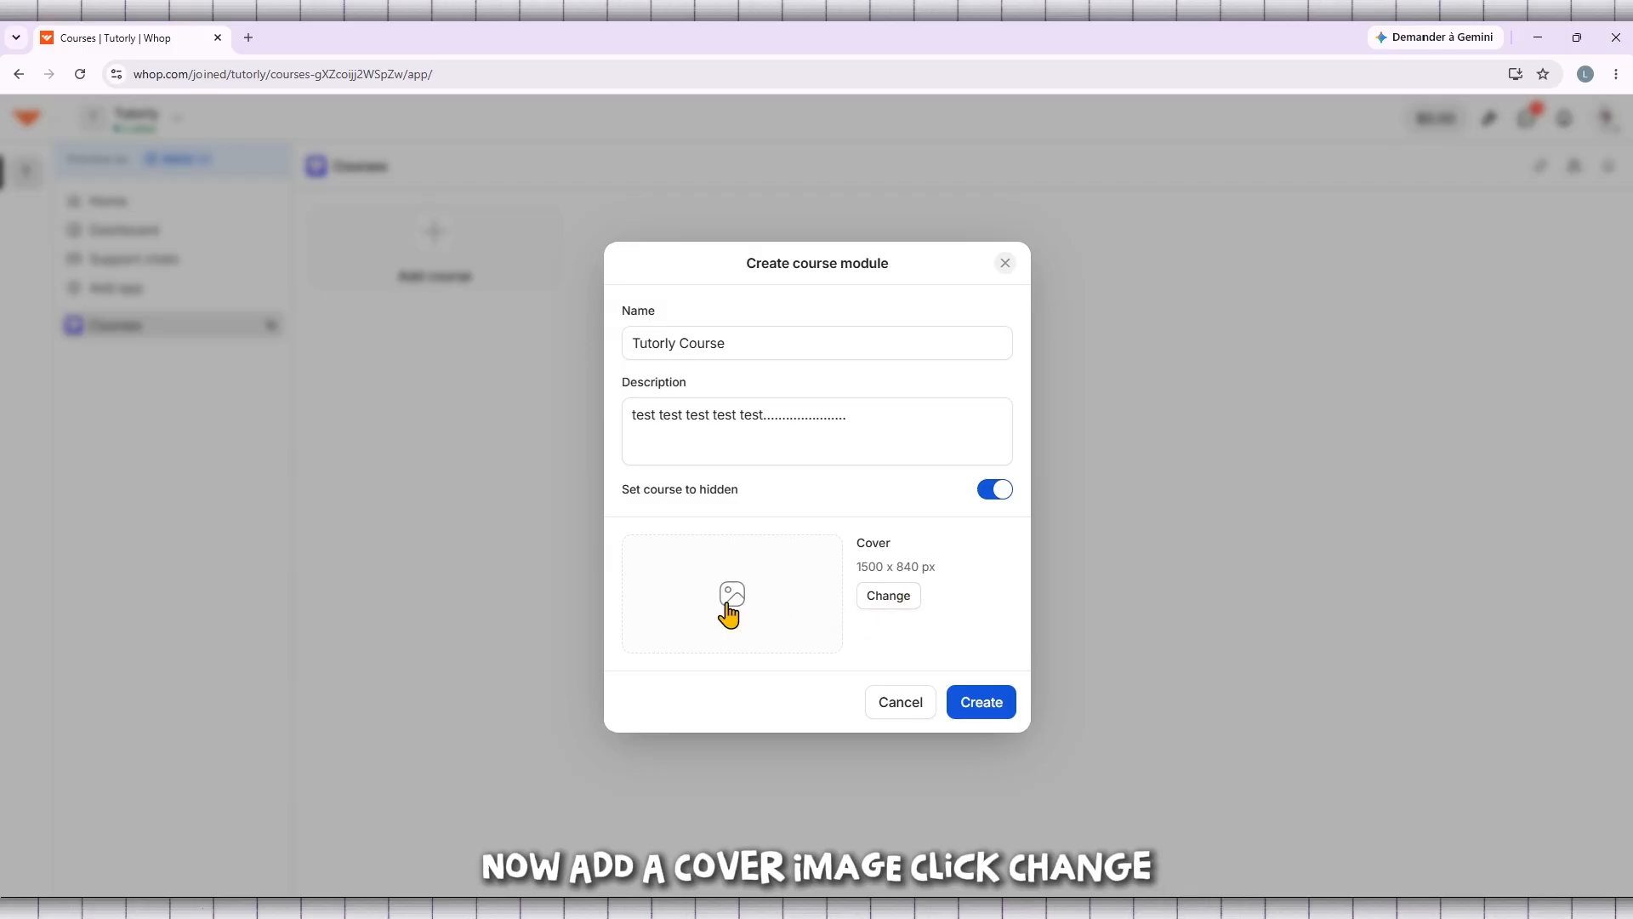
# Use the Tutorly logo image channels4_profile (1) from Downloads as the course cover and create the course
pyautogui.click(909, 599)
pyautogui.scroll(-2, 1036, 464)
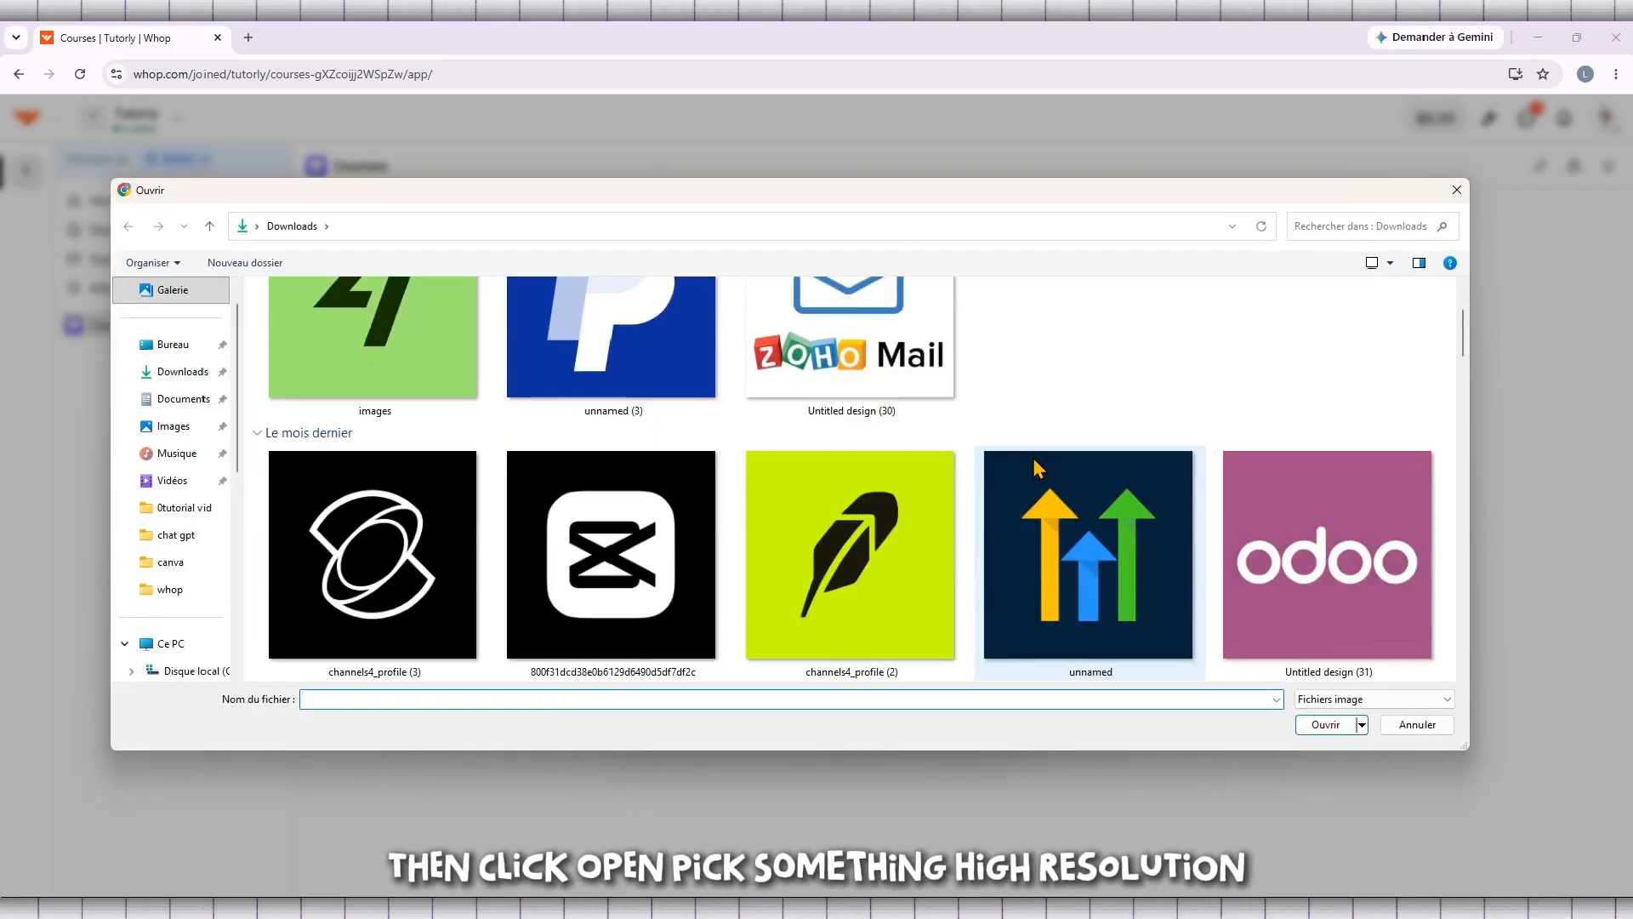
pyautogui.scroll(-2, 1036, 464)
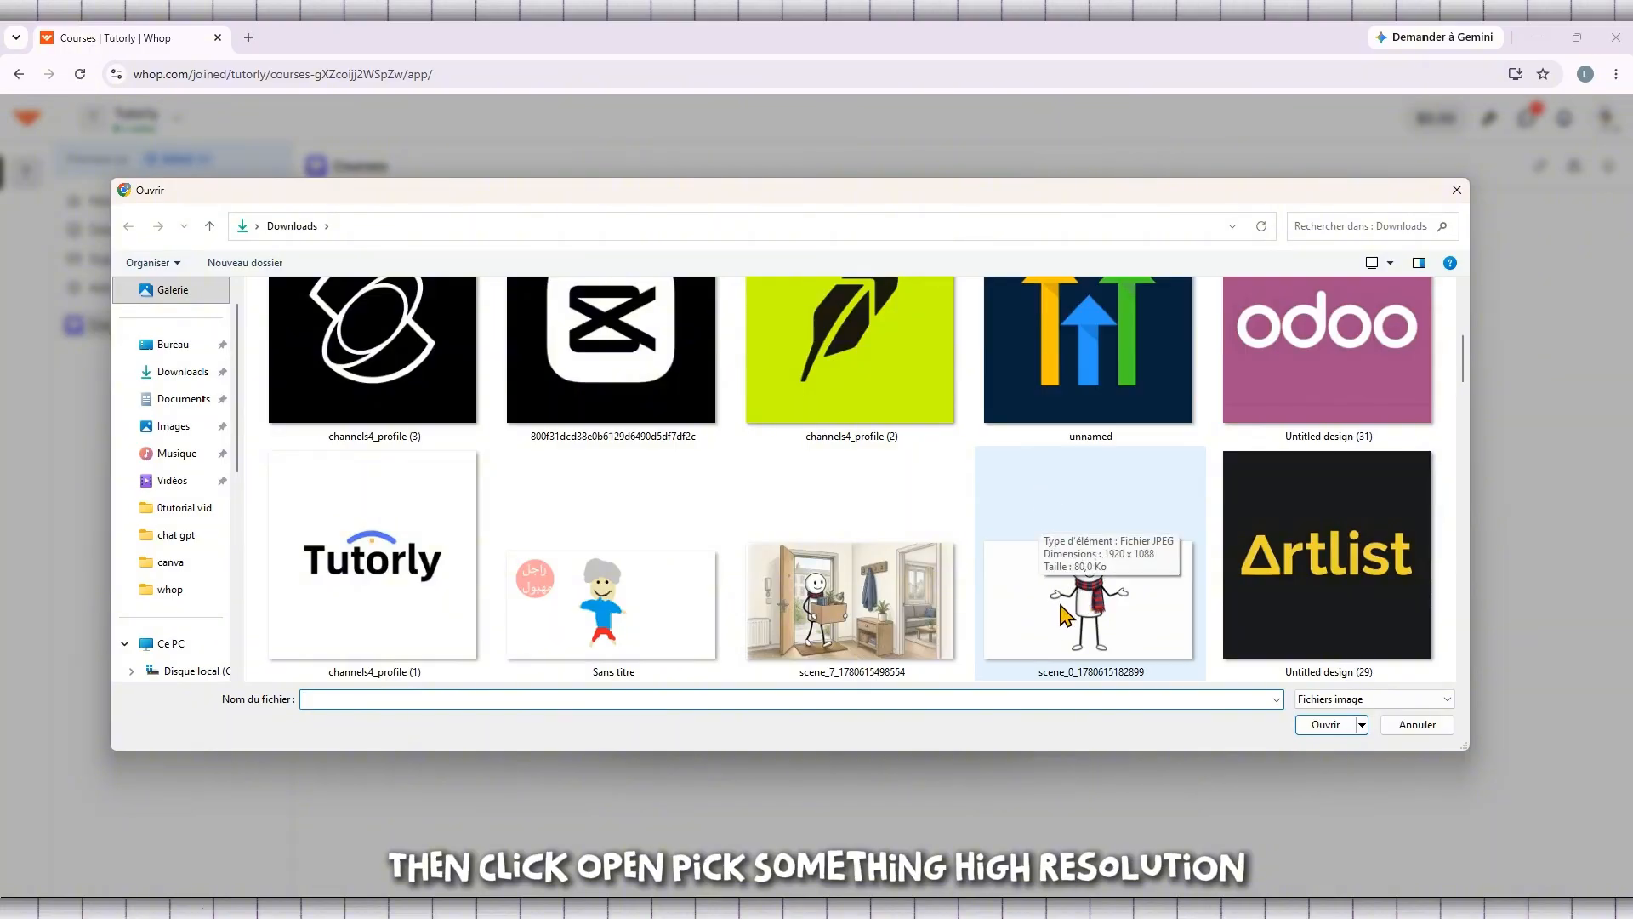
pyautogui.doubleClick(418, 567)
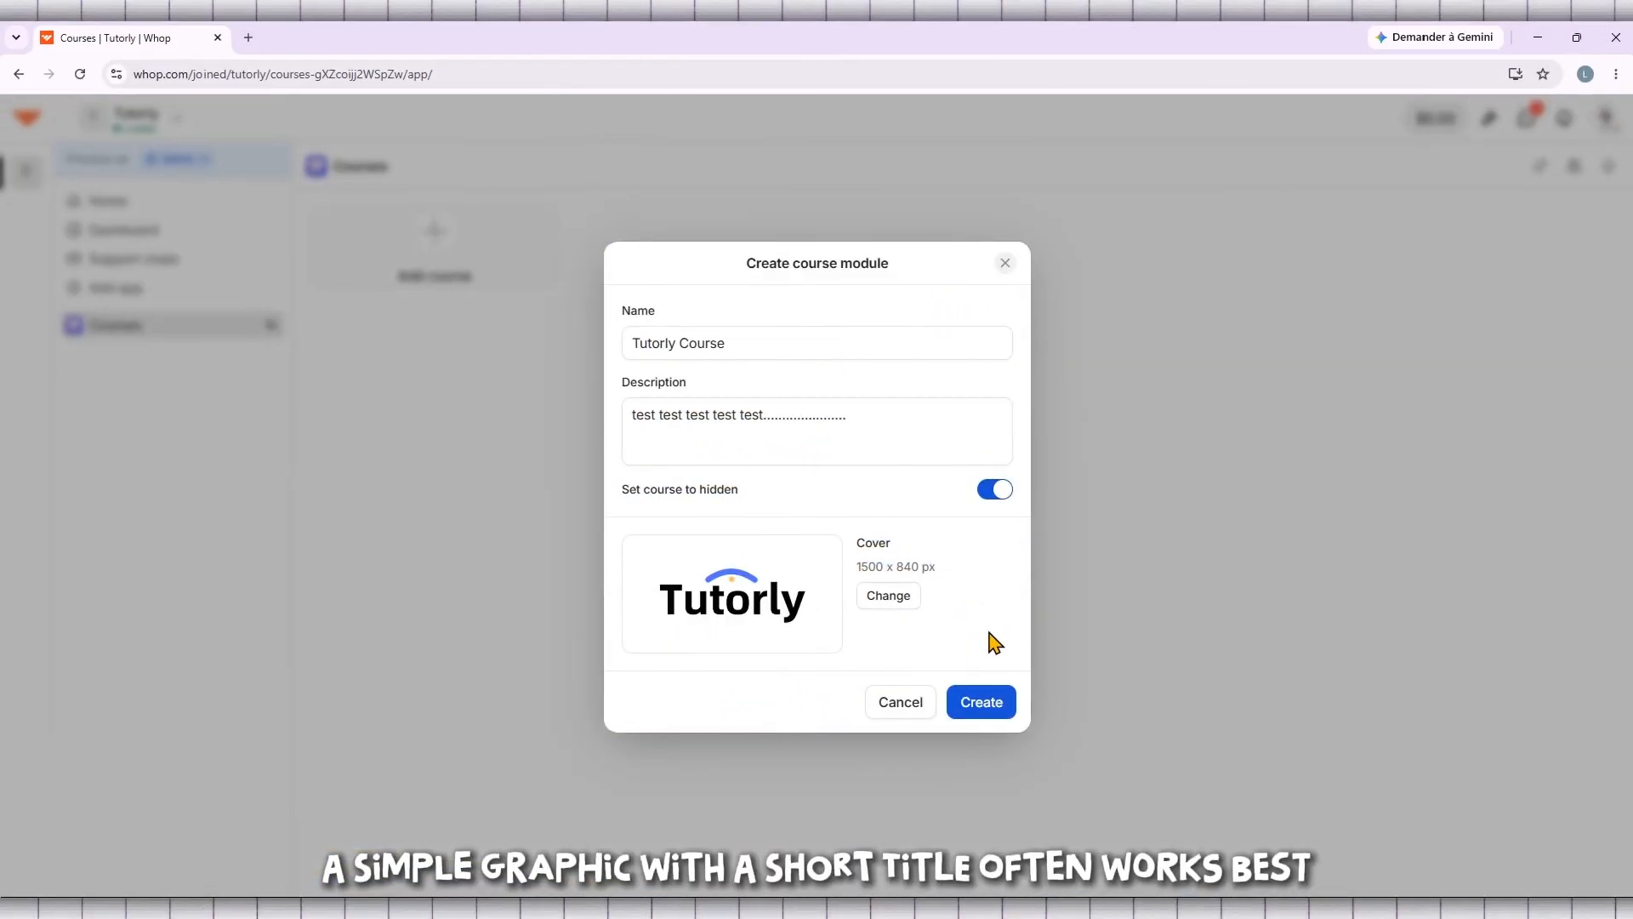
pyautogui.click(978, 706)
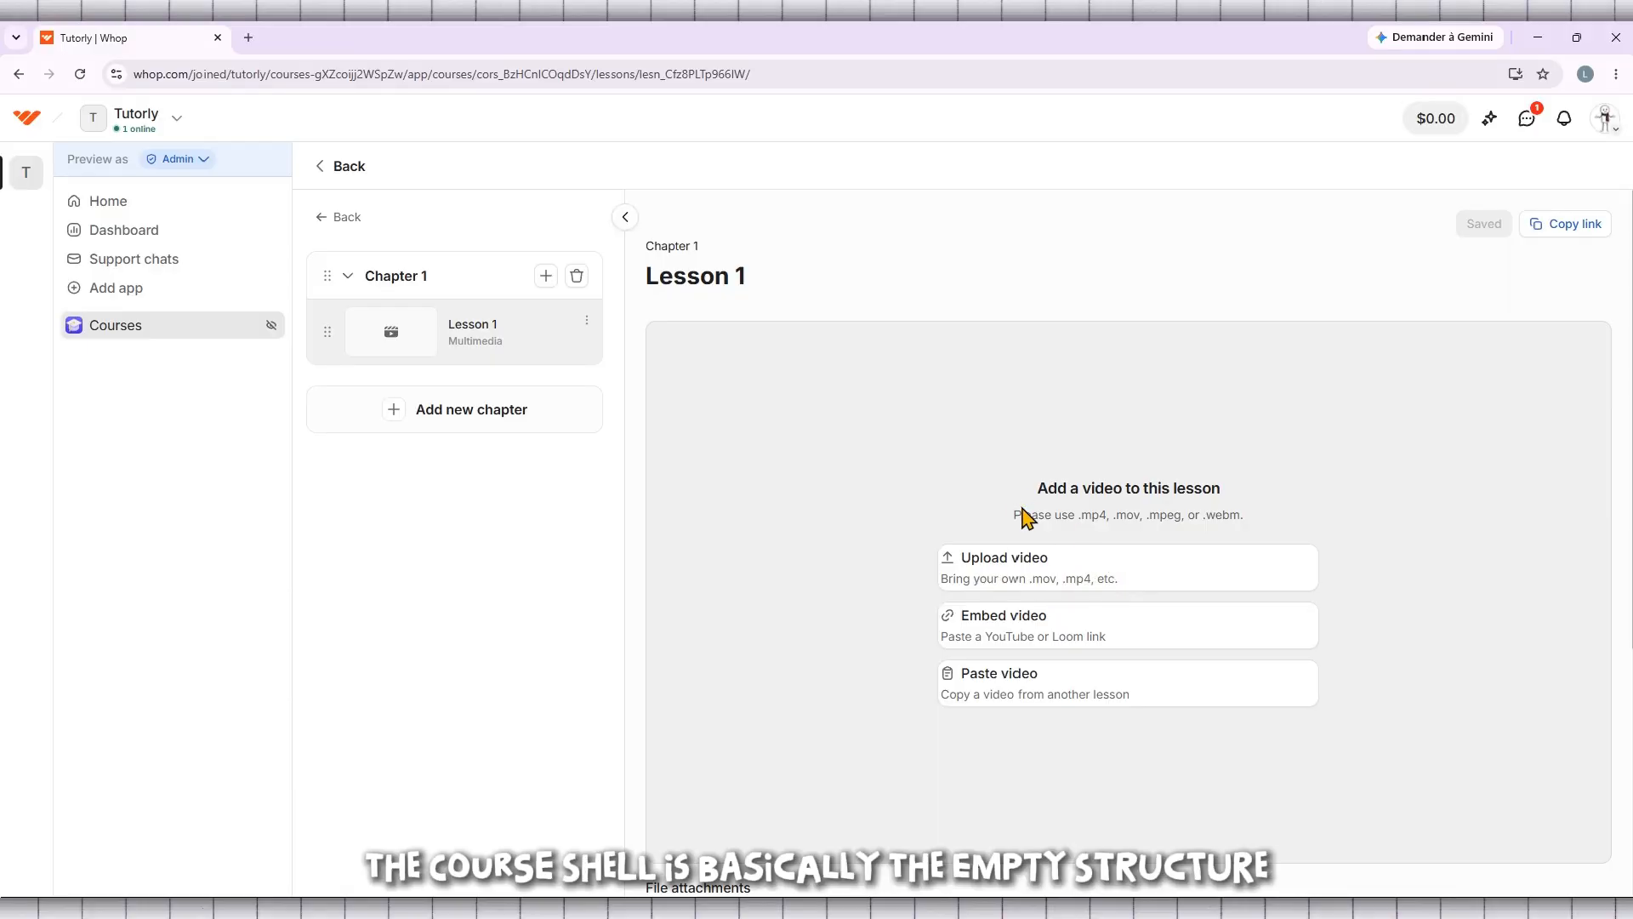
# Add a new chapter below Chapter 1 in the course
pyautogui.moveTo(1012, 497)
pyautogui.mouseDown()
pyautogui.moveTo(1174, 489)
pyautogui.moveTo(1007, 494)
pyautogui.moveTo(1031, 490)
pyautogui.mouseUp()
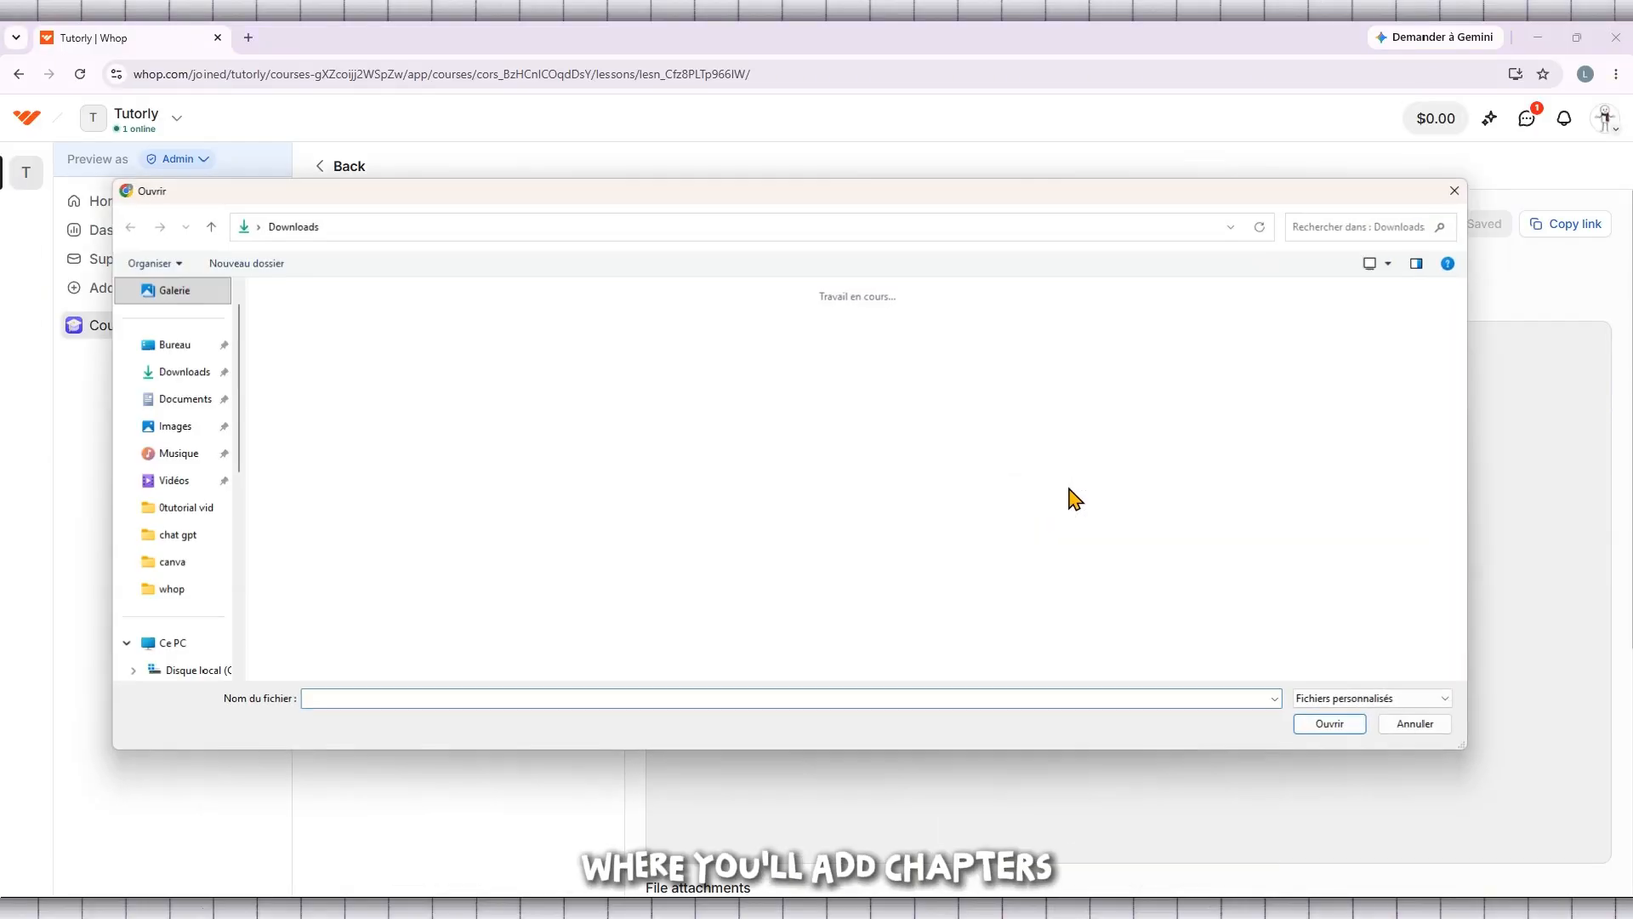
pyautogui.click(1457, 190)
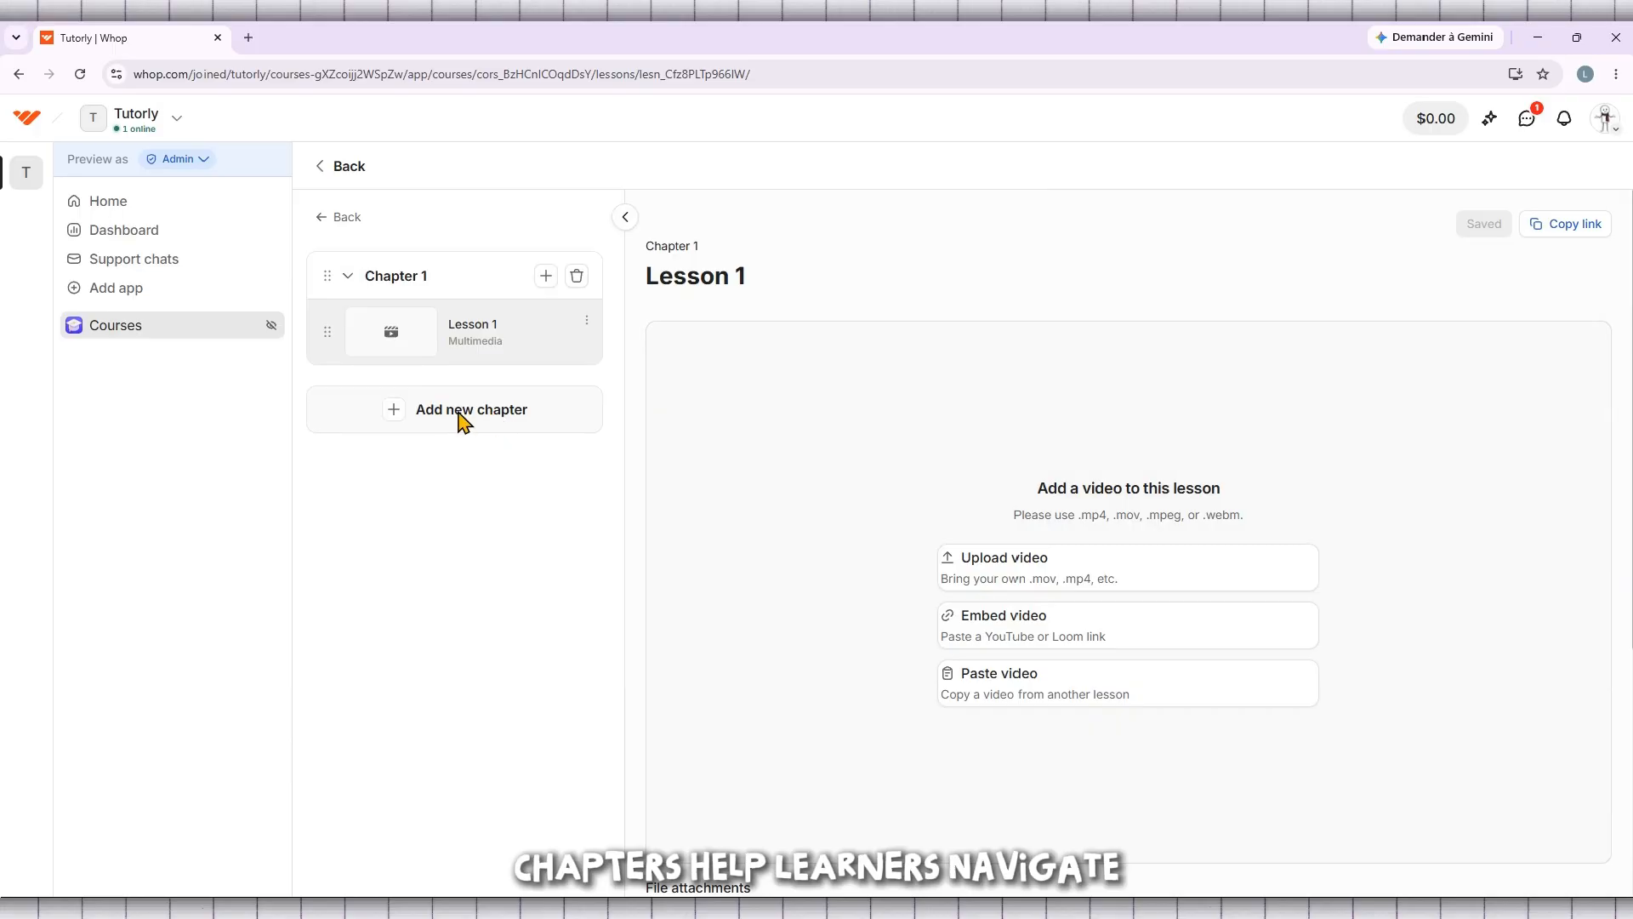
pyautogui.click(463, 417)
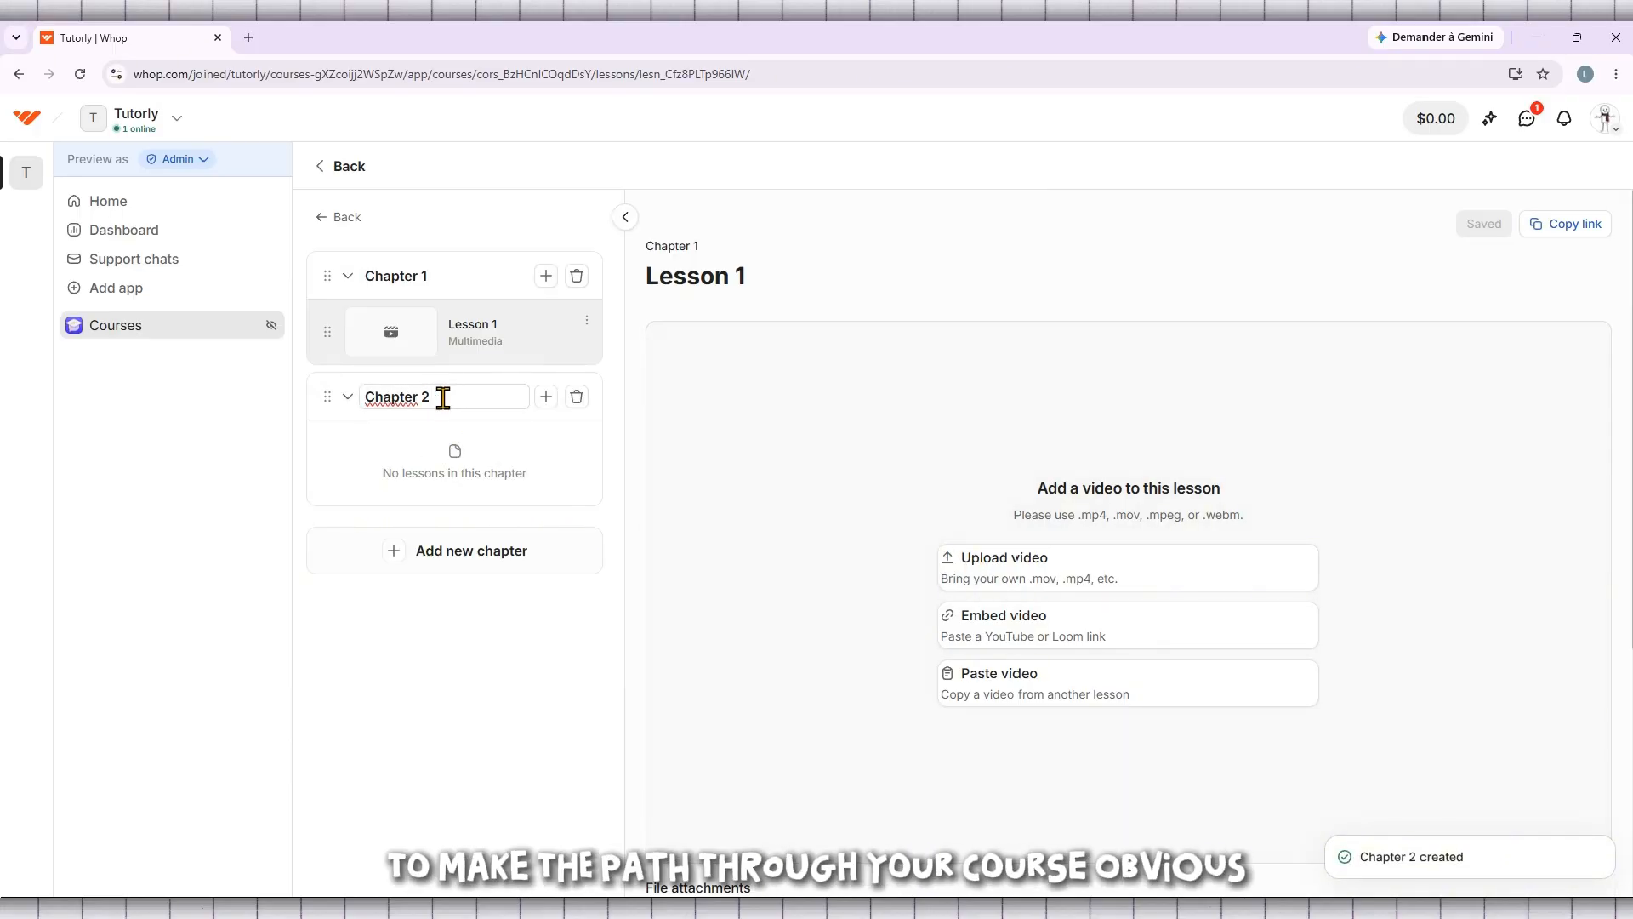
# Rename the second chapter as "Set Up Account"
pyautogui.moveTo(435, 397); pyautogui.dragTo(423, 398)
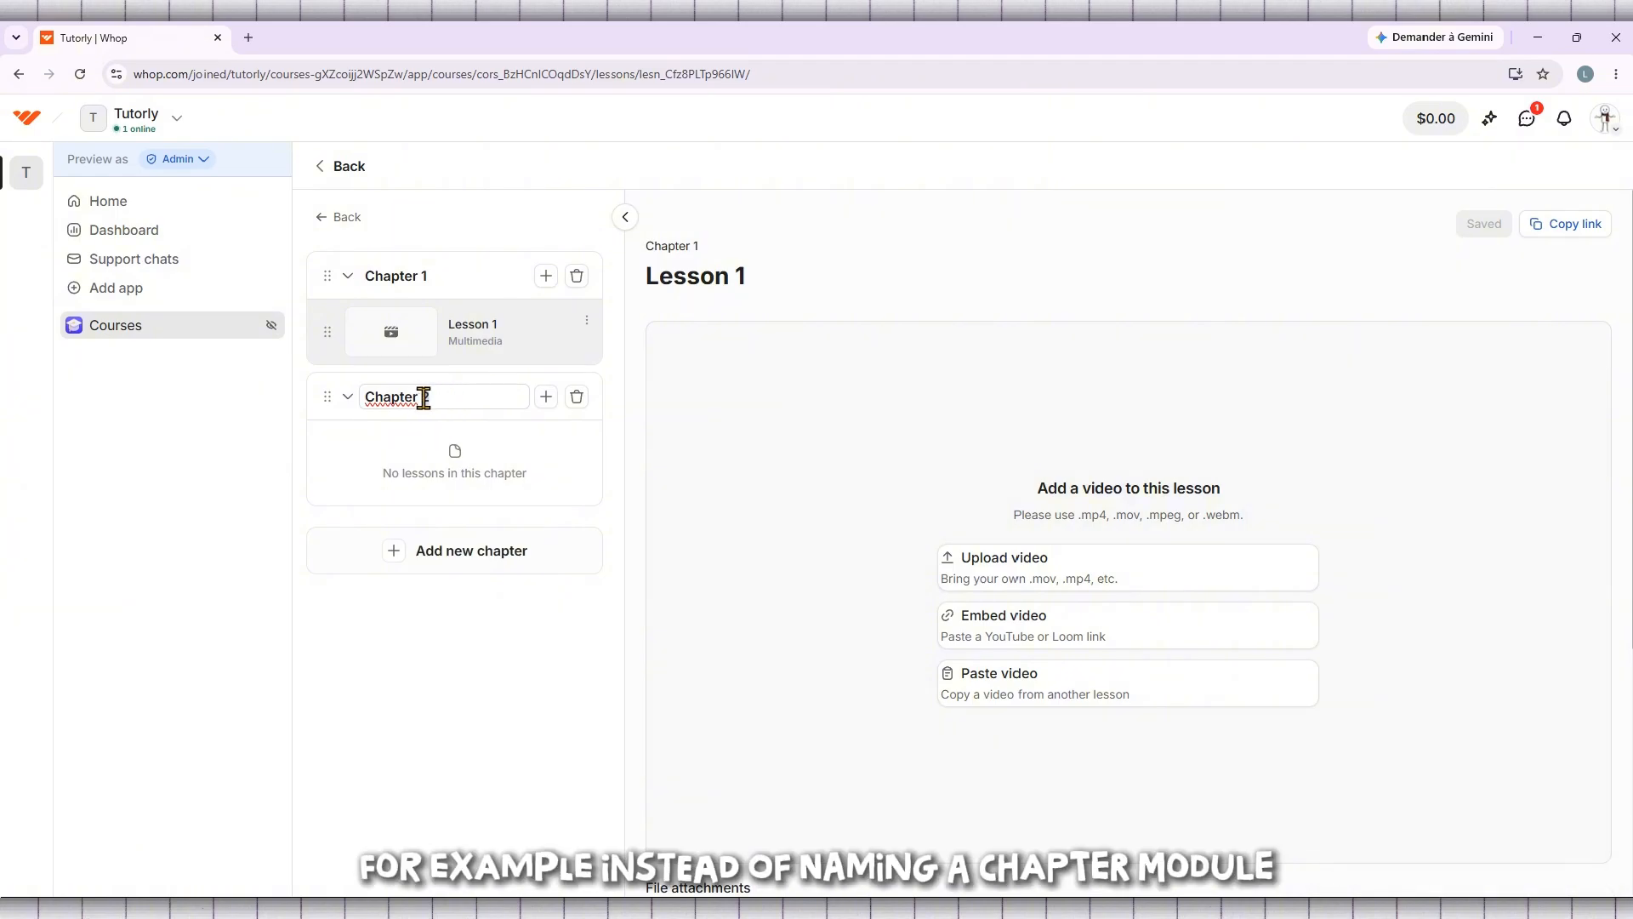
pyautogui.moveTo(414, 399); pyautogui.dragTo(350, 410)
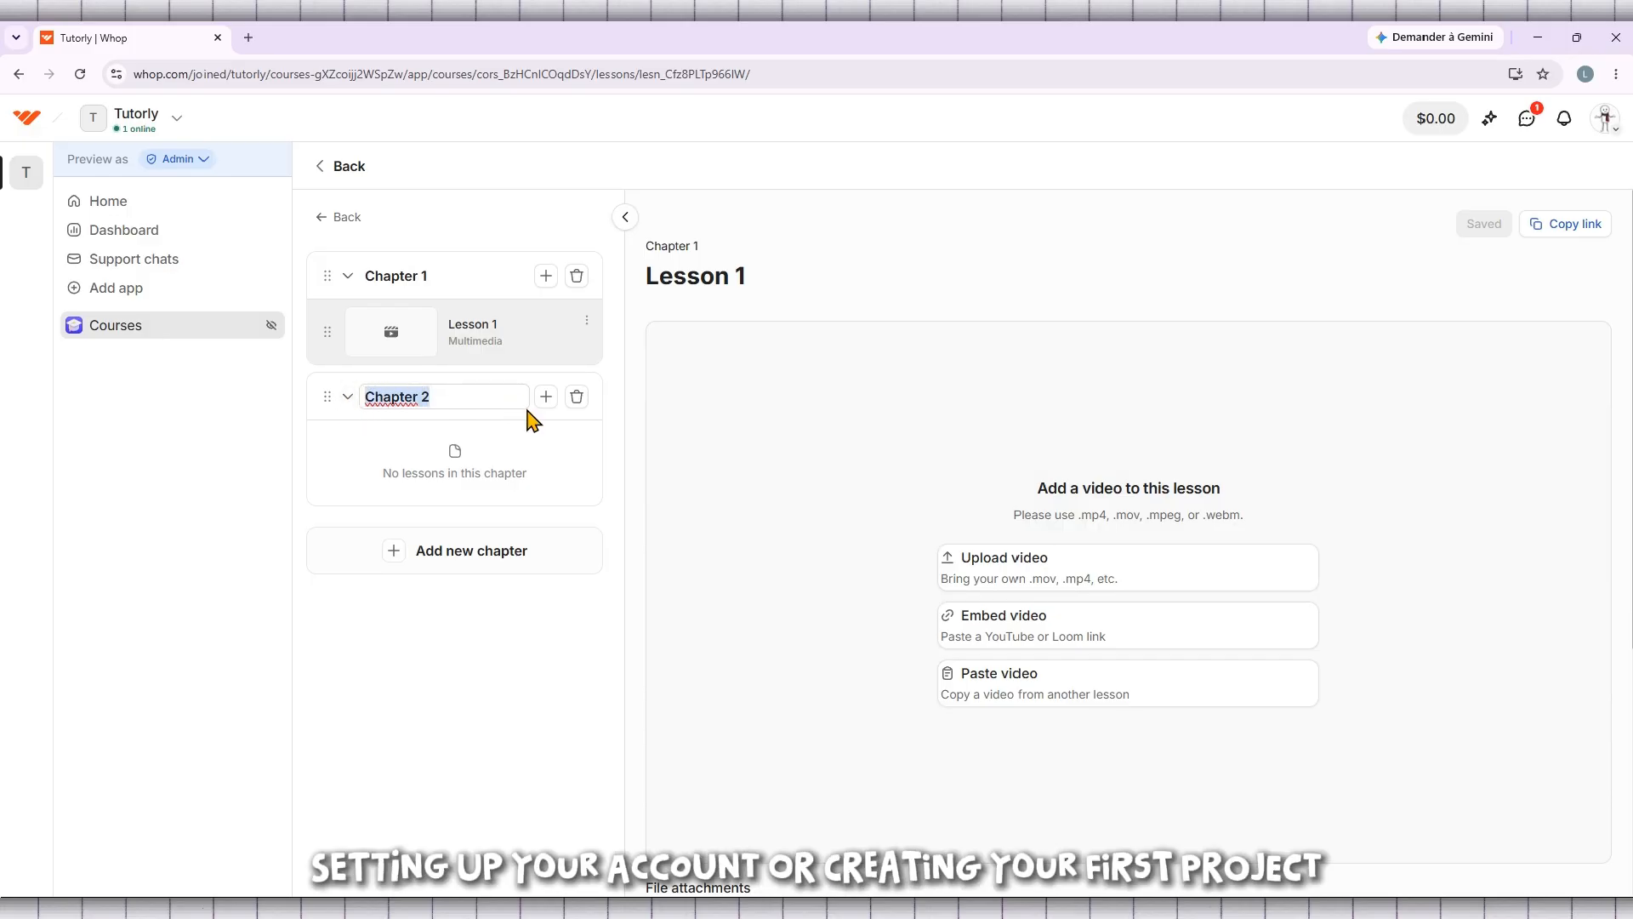
pyautogui.write('se')
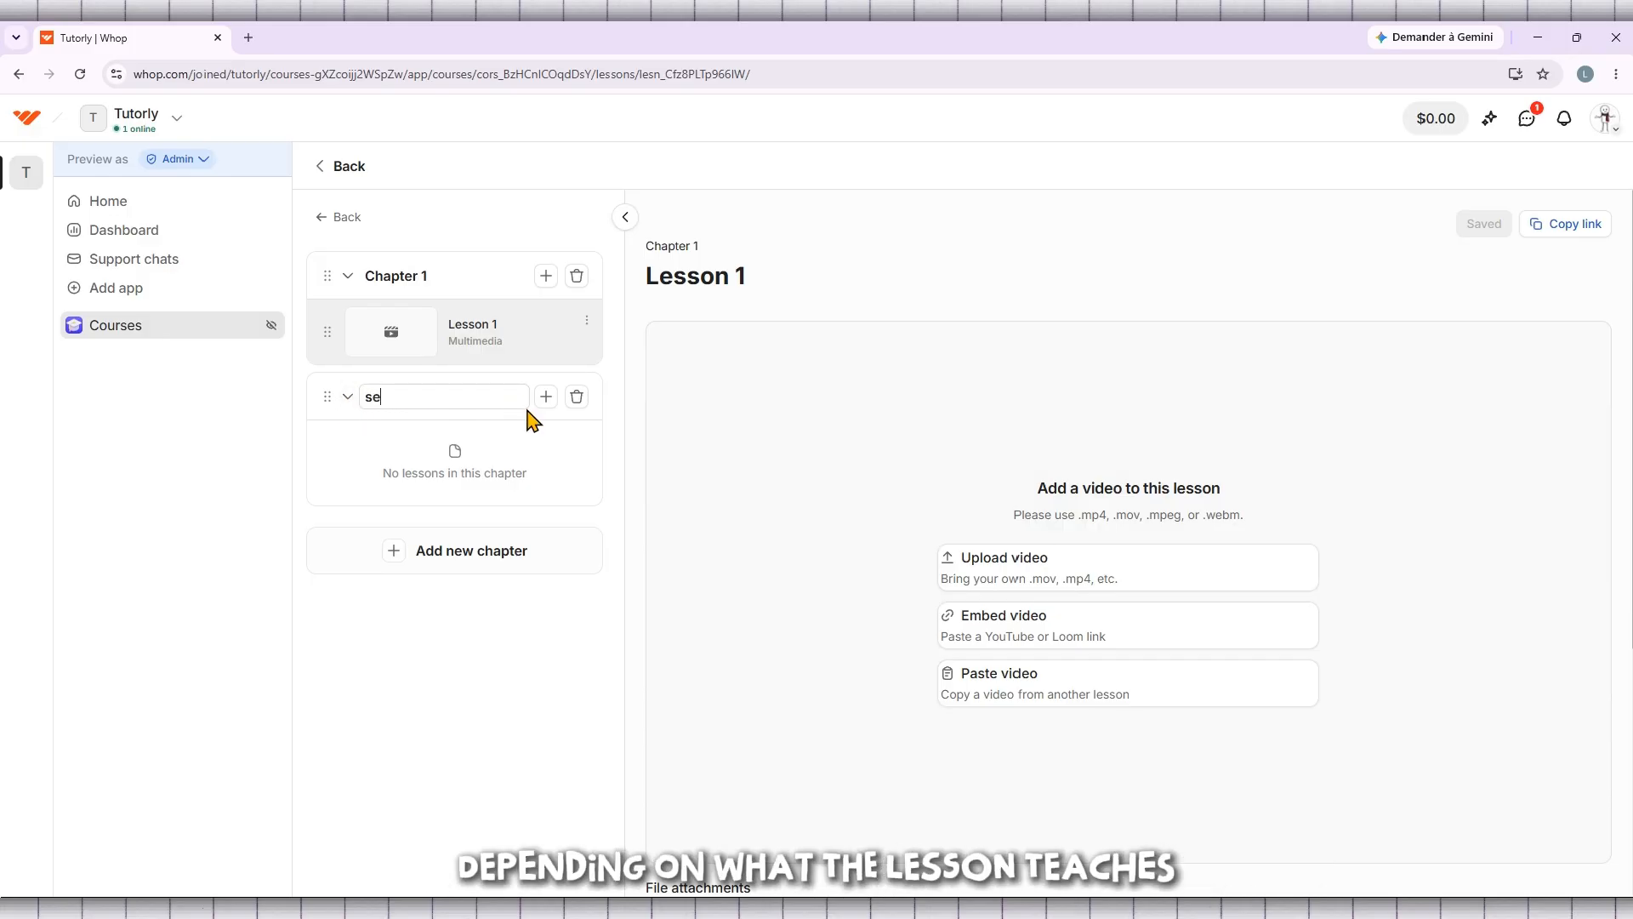
pyautogui.press('BackSpace')
pyautogui.press('BackSpace')
pyautogui.write('S')
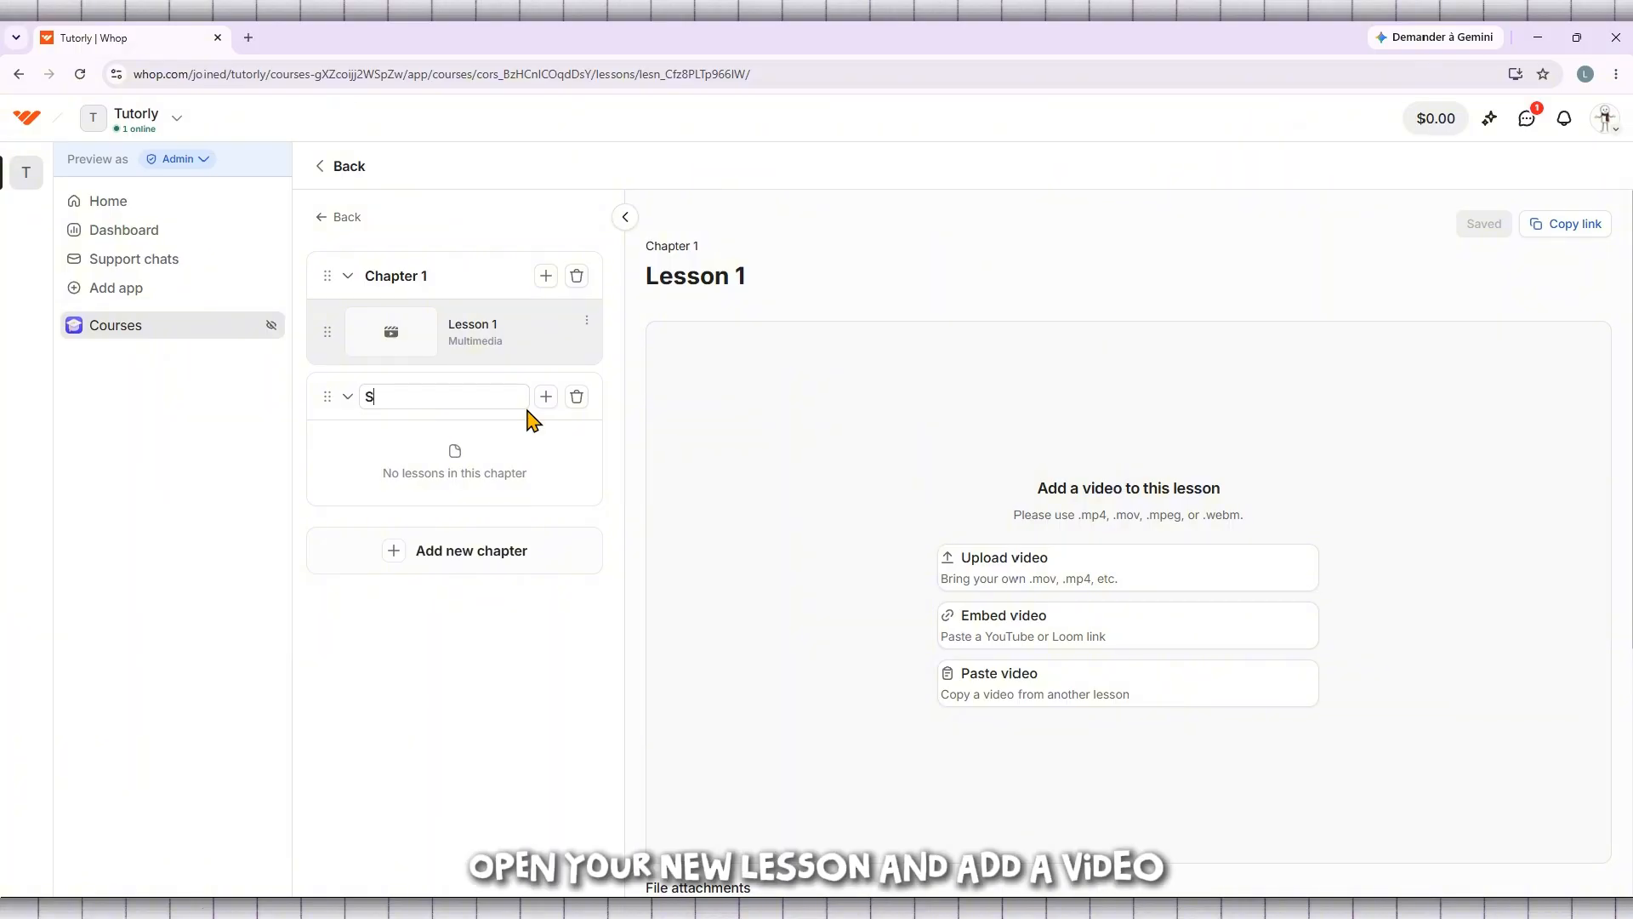
pyautogui.write('et Up Ac')
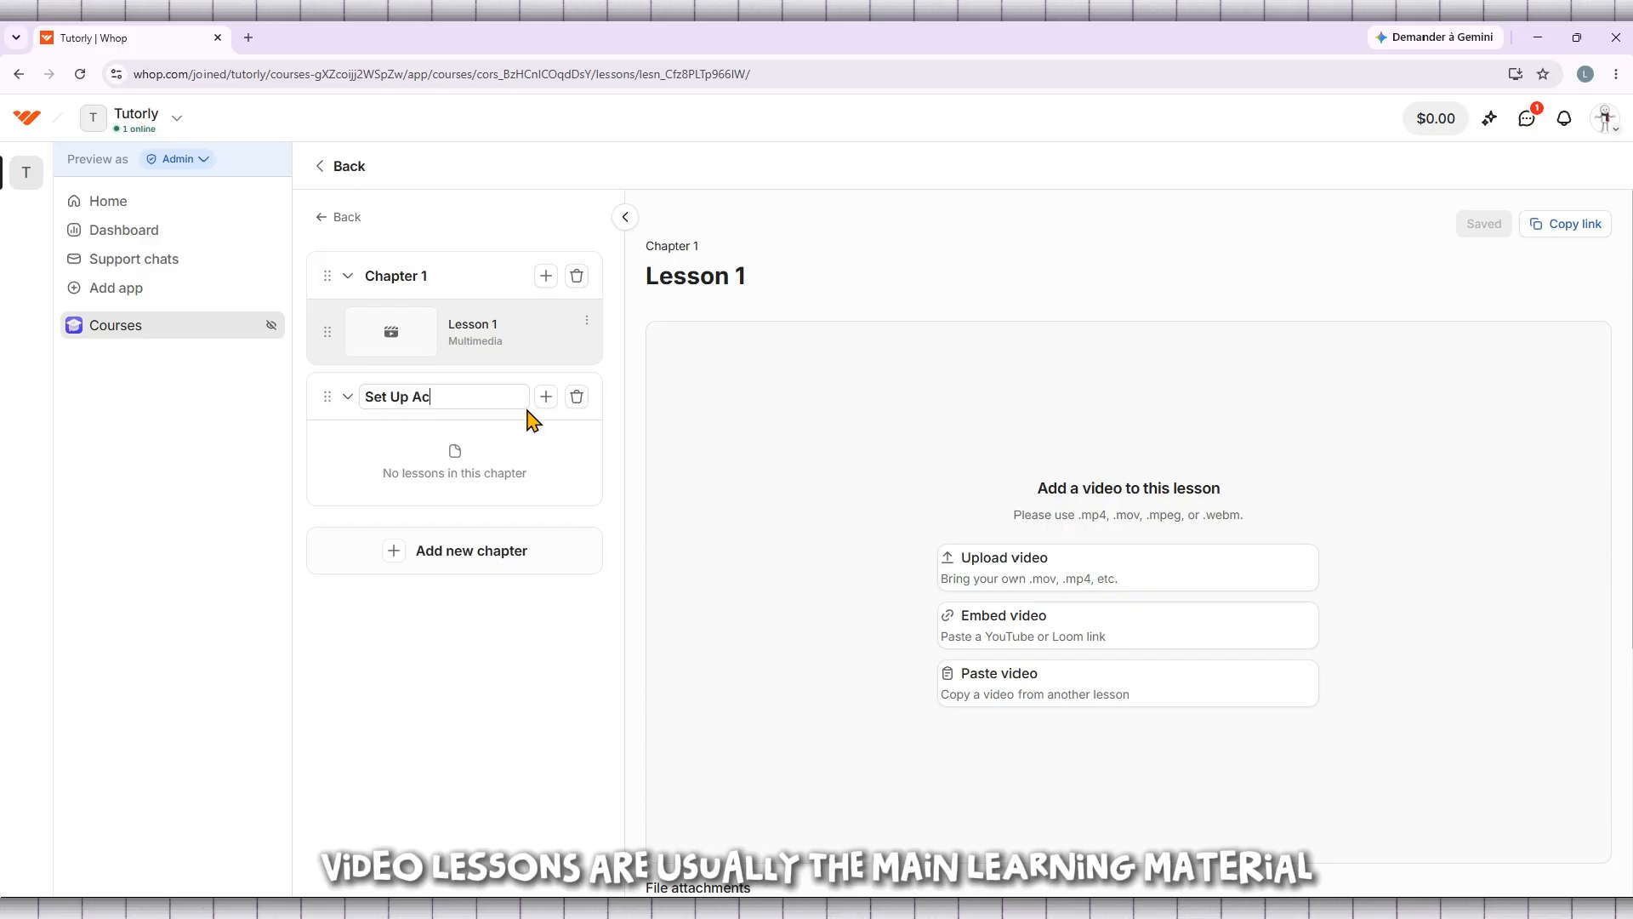
pyautogui.write('count')
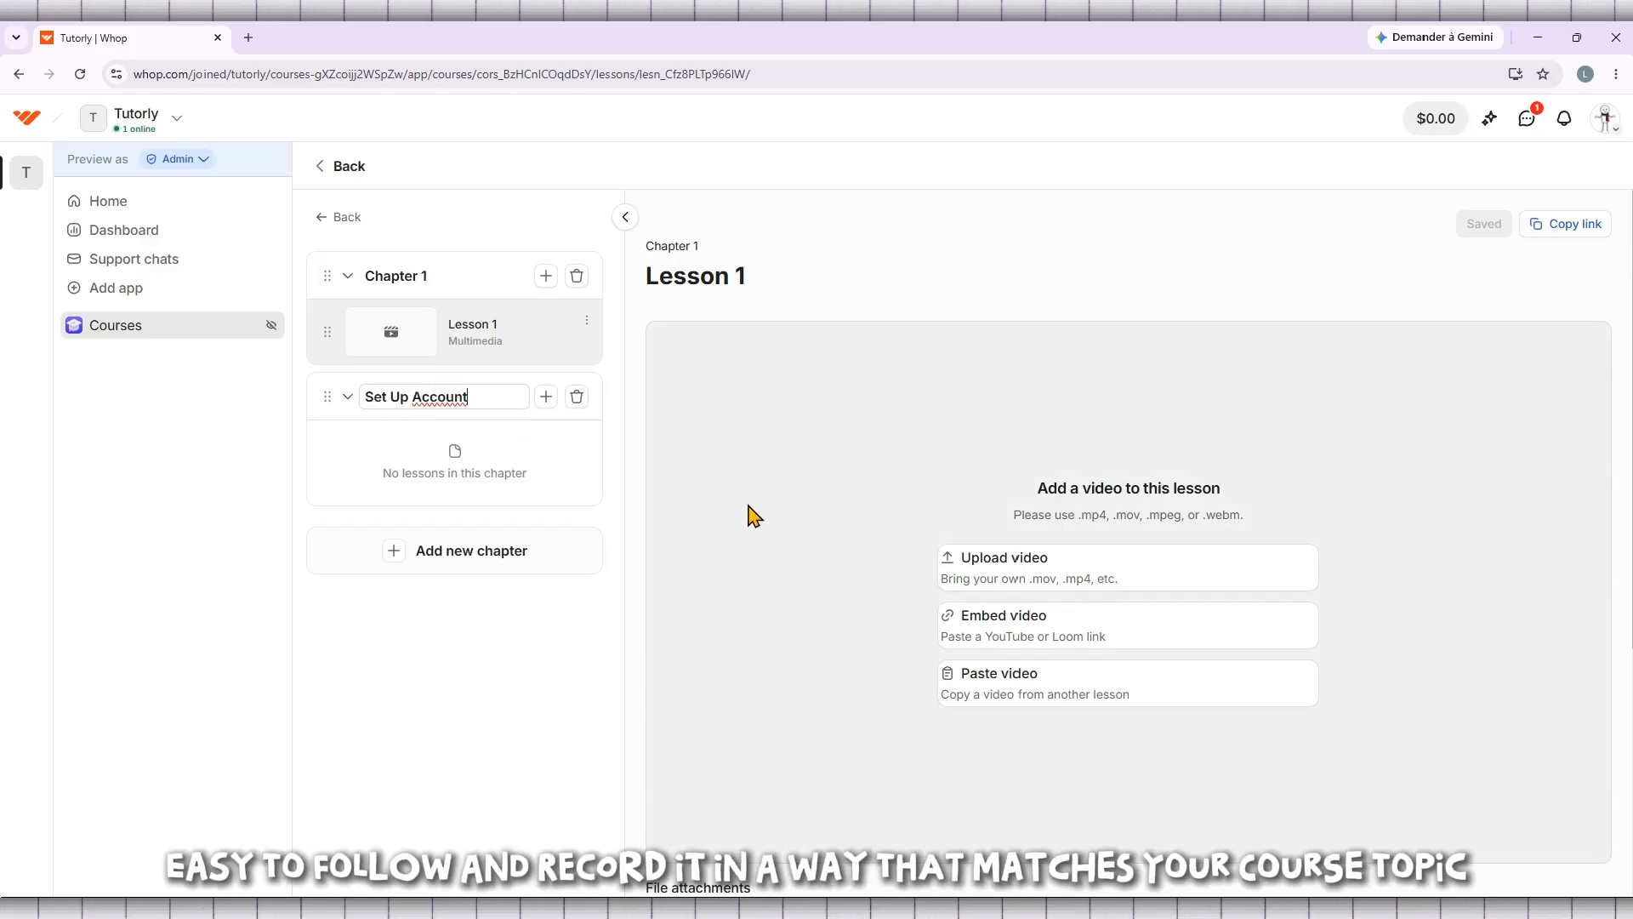
# Upload the video student-using-laptop-for-online-learning-and-research-at-library-desk-SBV-346819135-HD from Downloads to Lesson 1 of Chapter 1
pyautogui.click(719, 476)
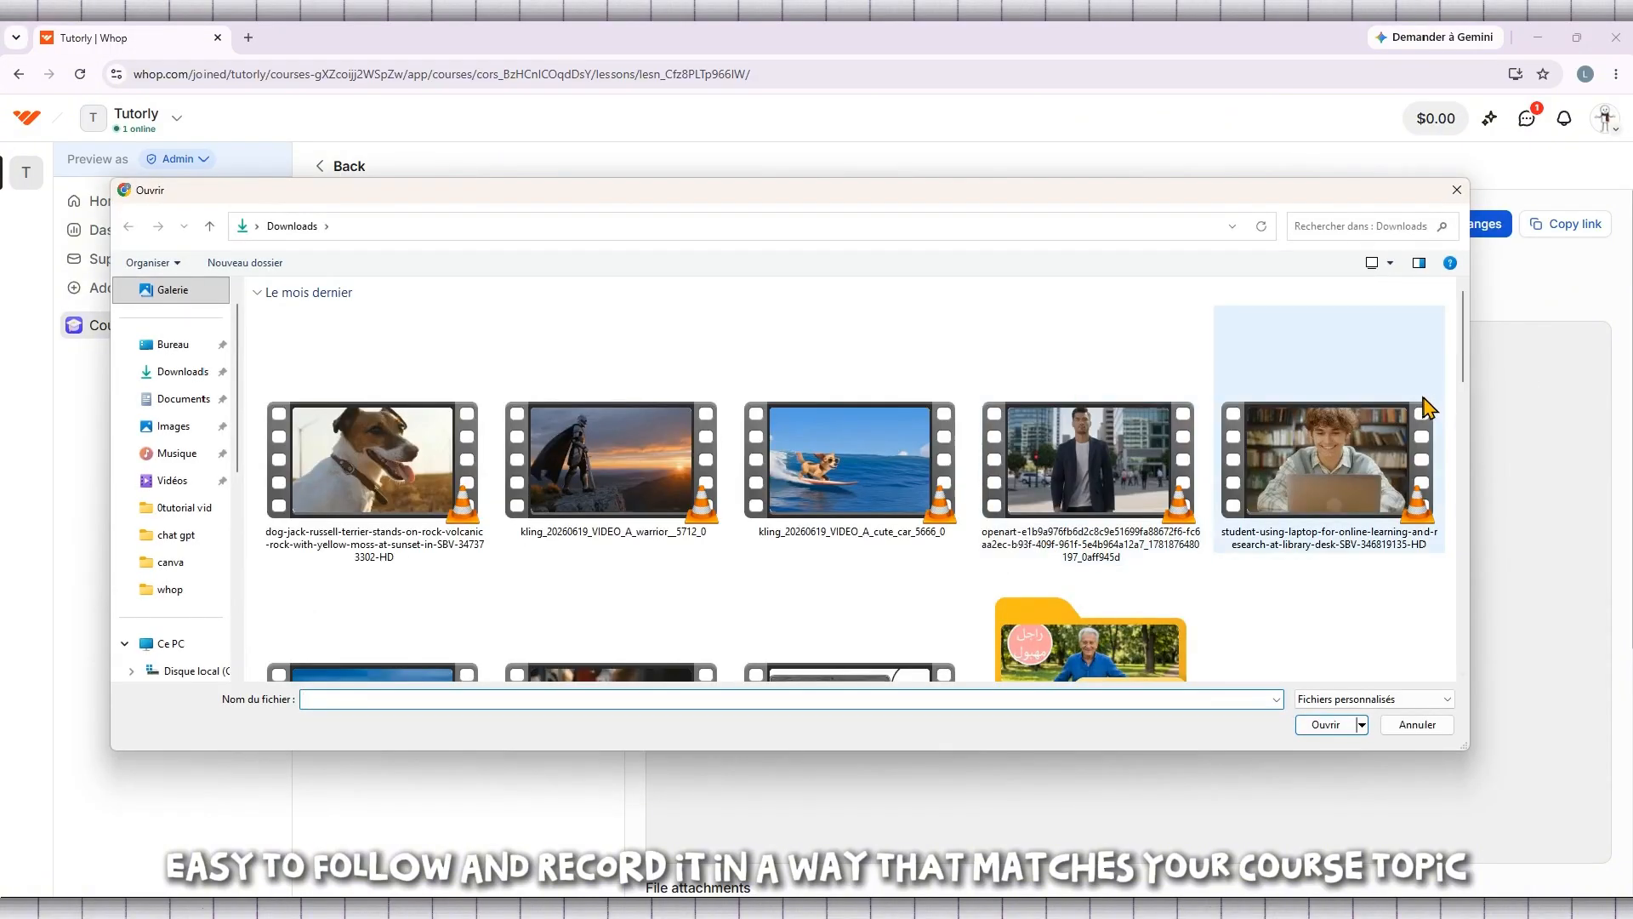
pyautogui.doubleClick(1331, 461)
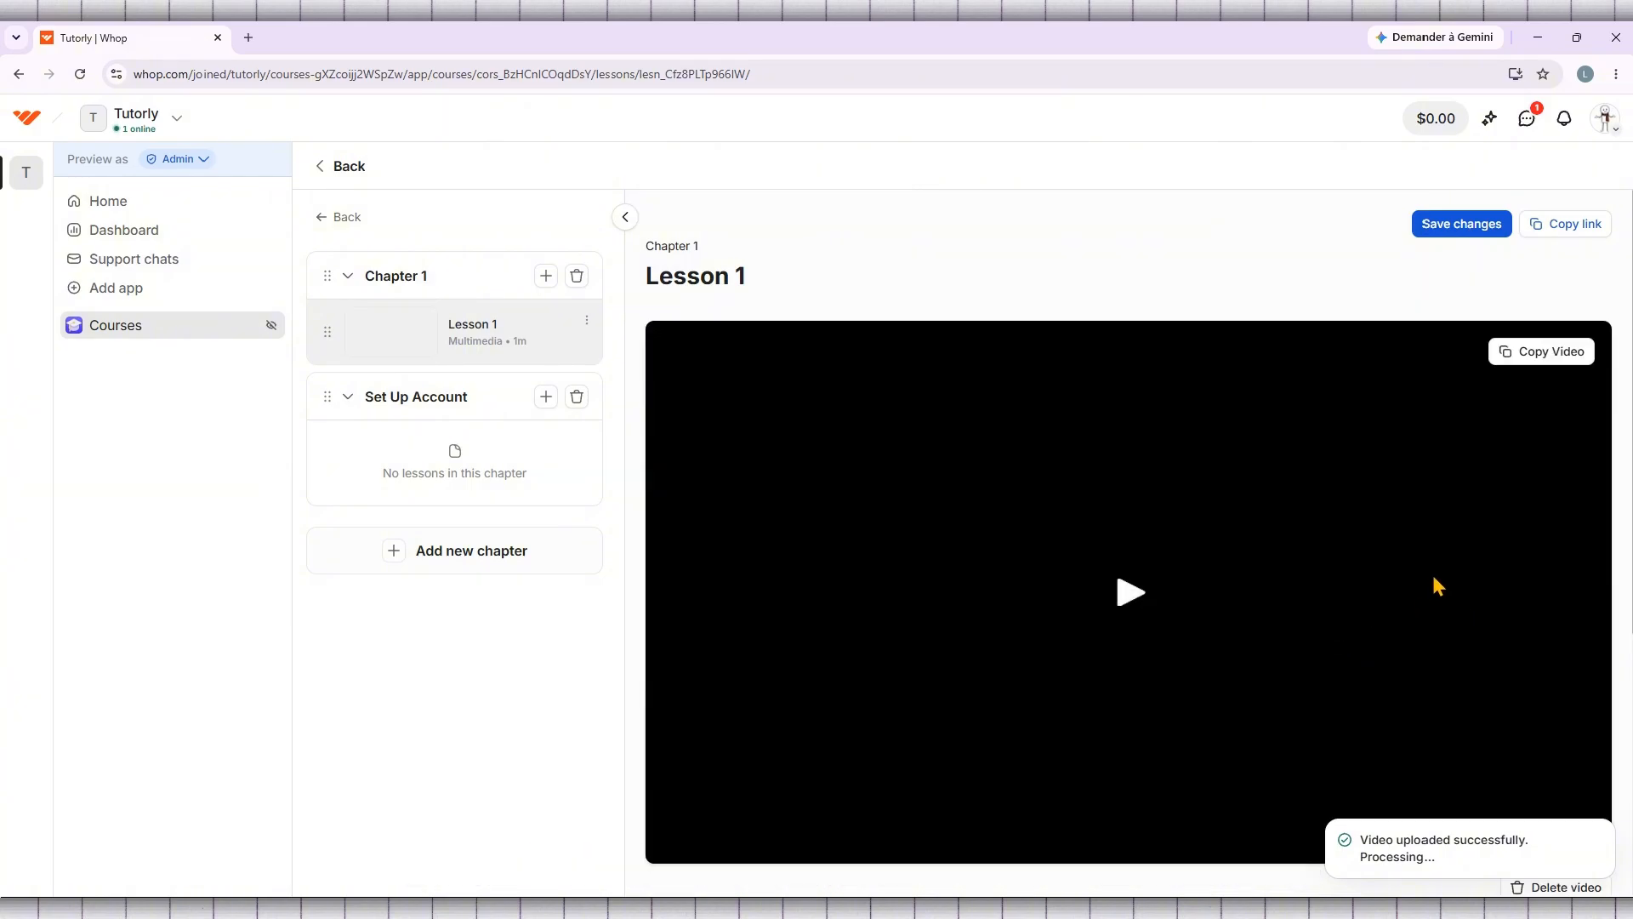
# Look over Lesson 1's video preview, file attachments, drip feeding settings and content area
pyautogui.scroll(-2, 1432, 570)
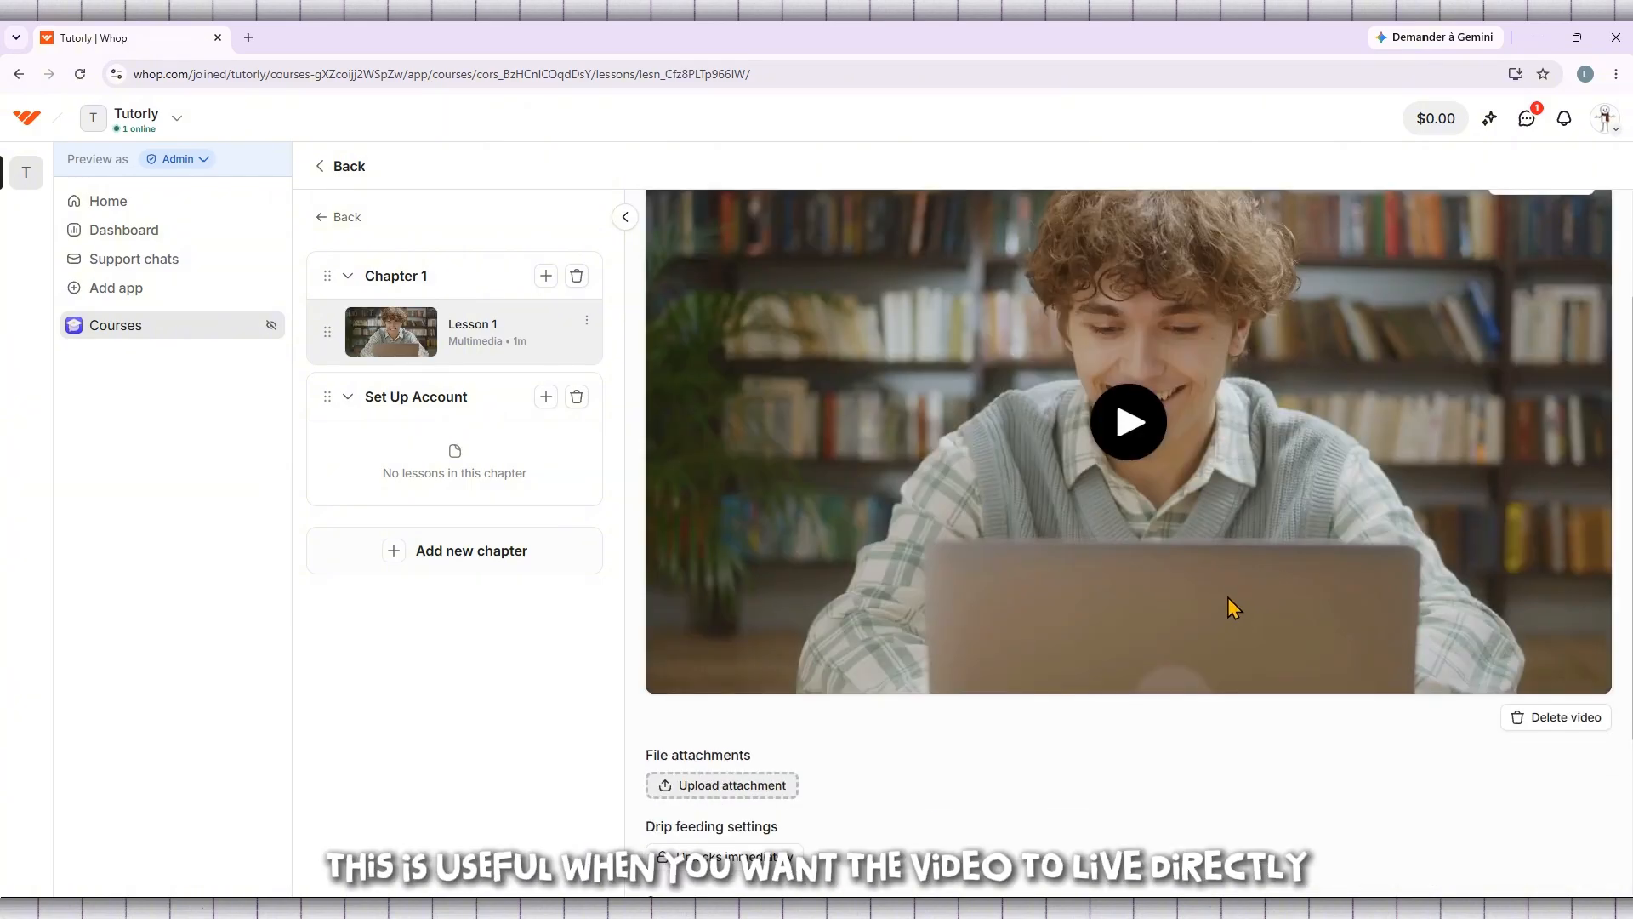
pyautogui.scroll(2, 1228, 598)
pyautogui.scroll(-2, 1227, 596)
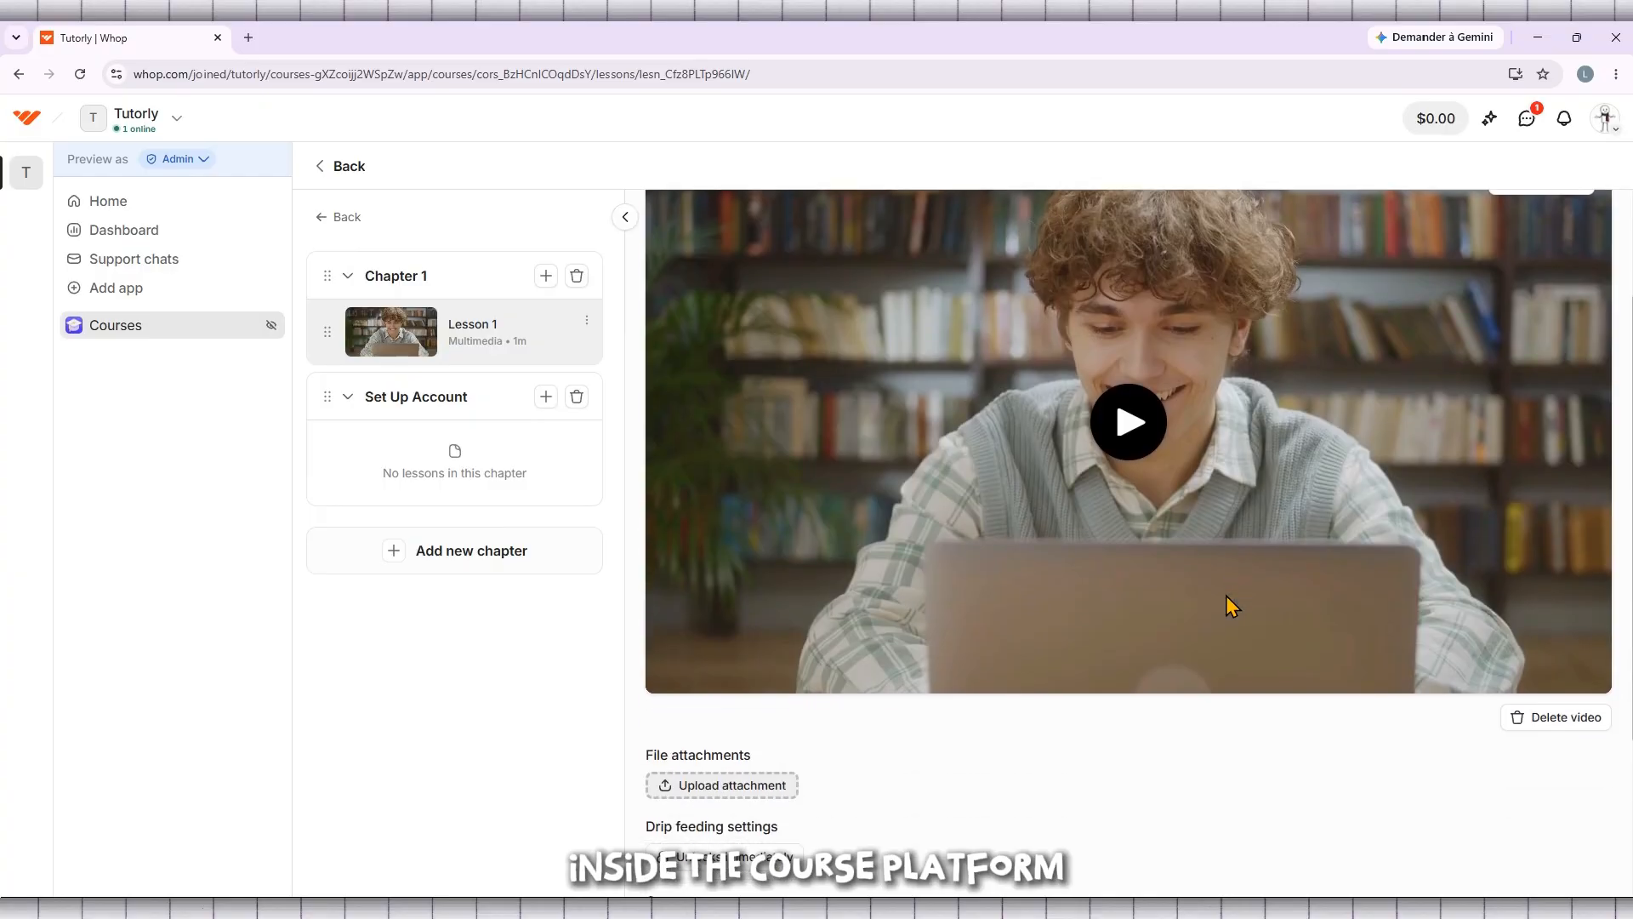
pyautogui.scroll(3, 1230, 602)
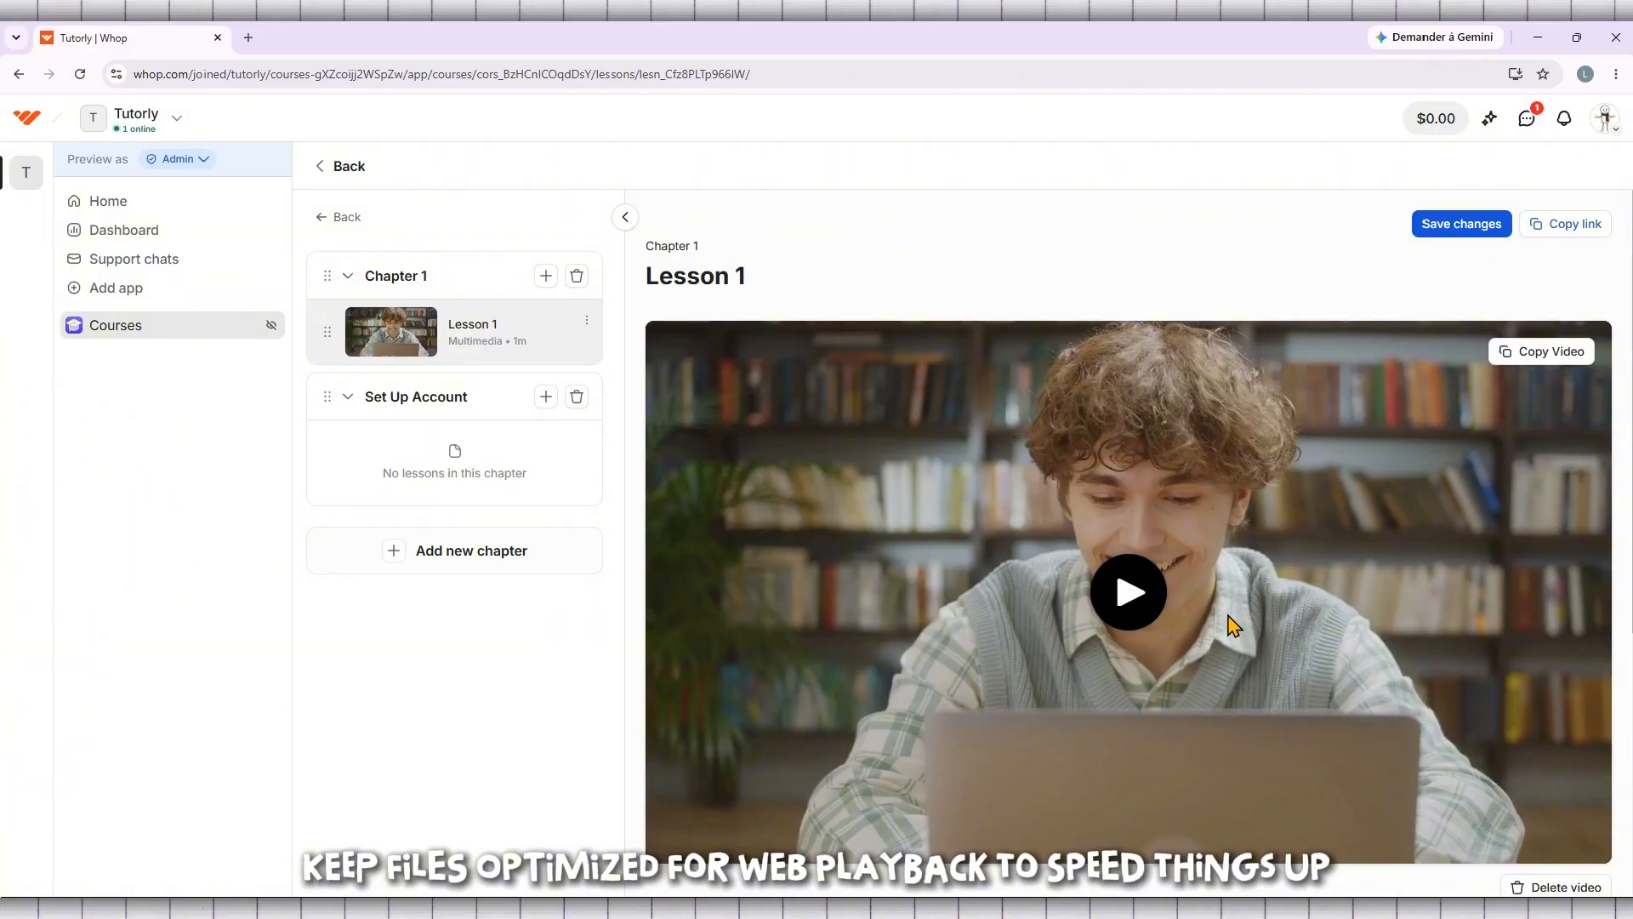
pyautogui.scroll(-4, 1225, 608)
pyautogui.scroll(-1, 1230, 611)
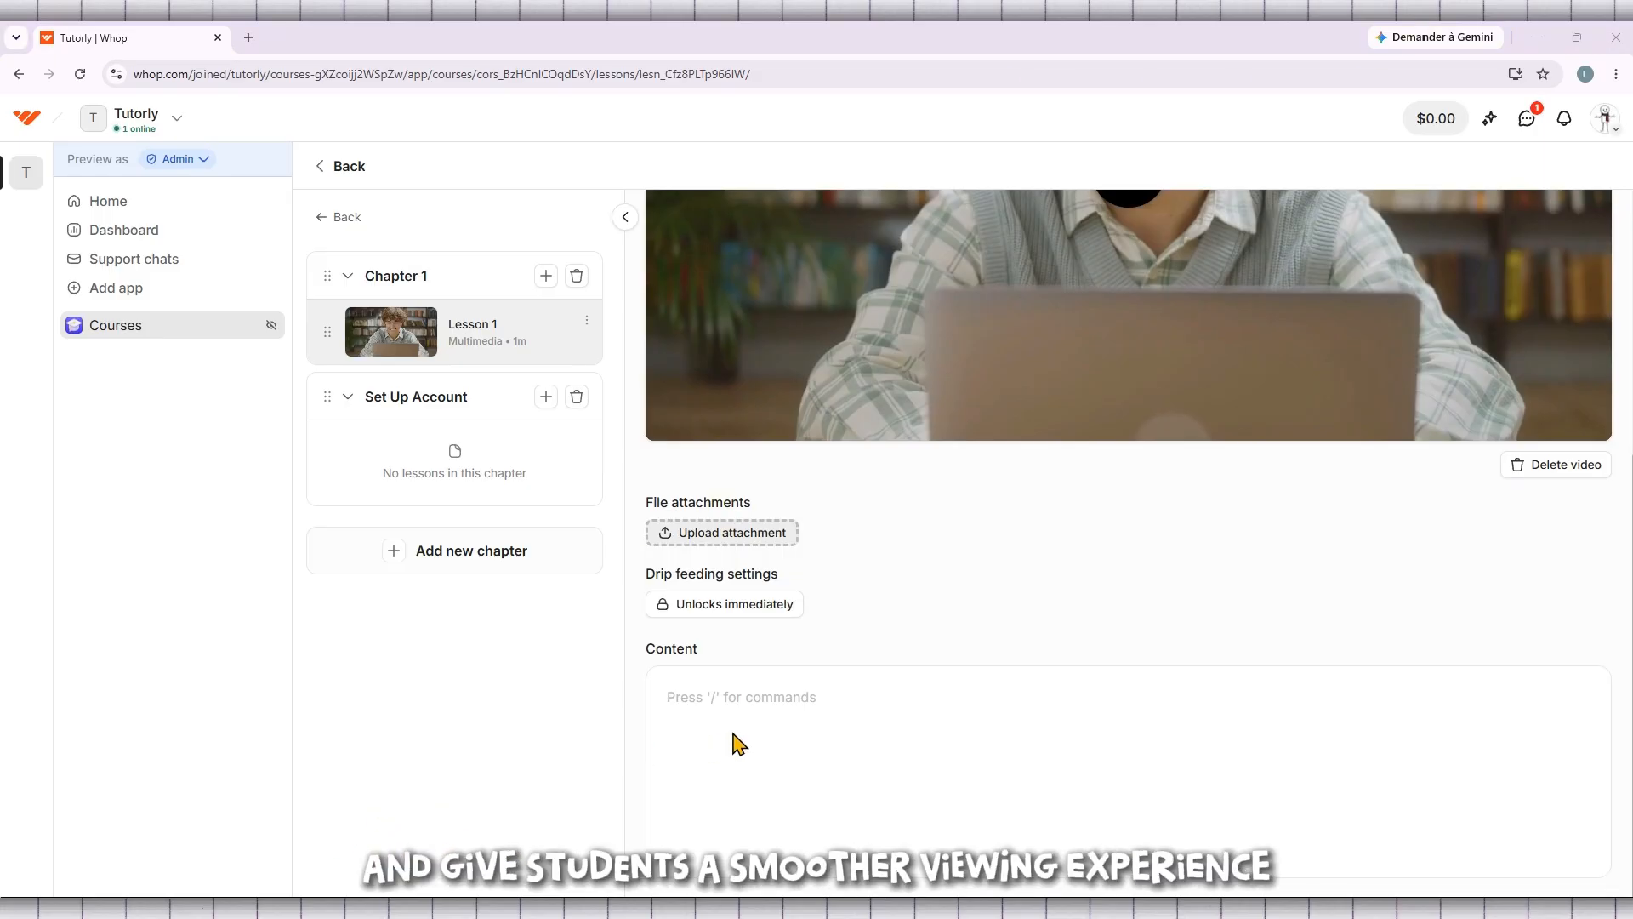
pyautogui.scroll(5, 737, 742)
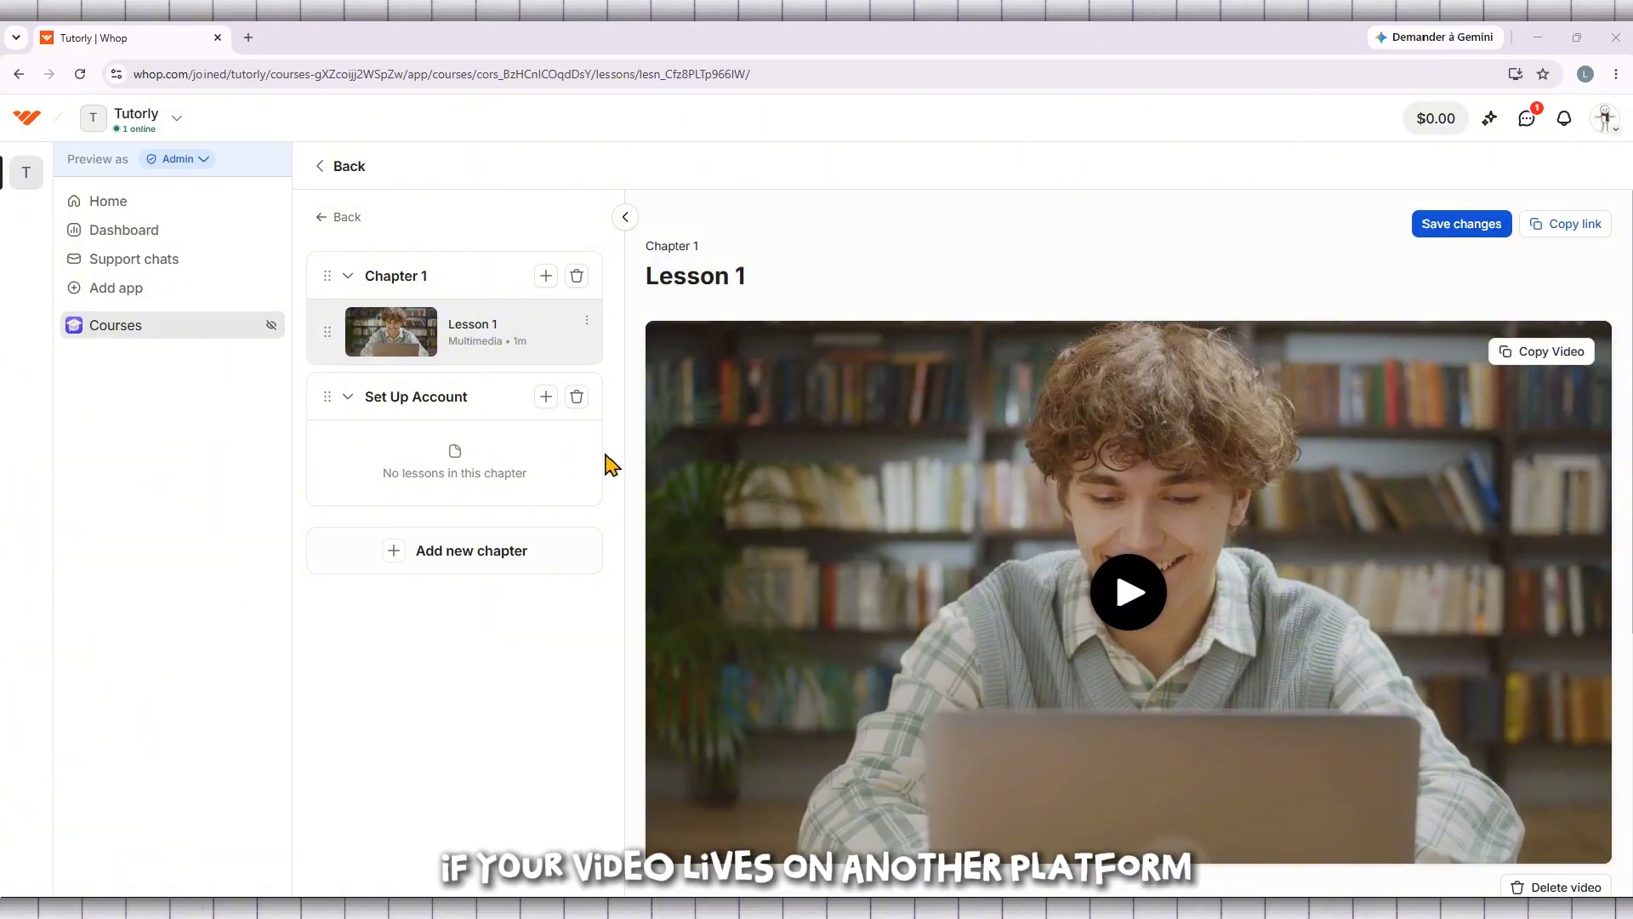
pyautogui.scroll(-3, 1175, 331)
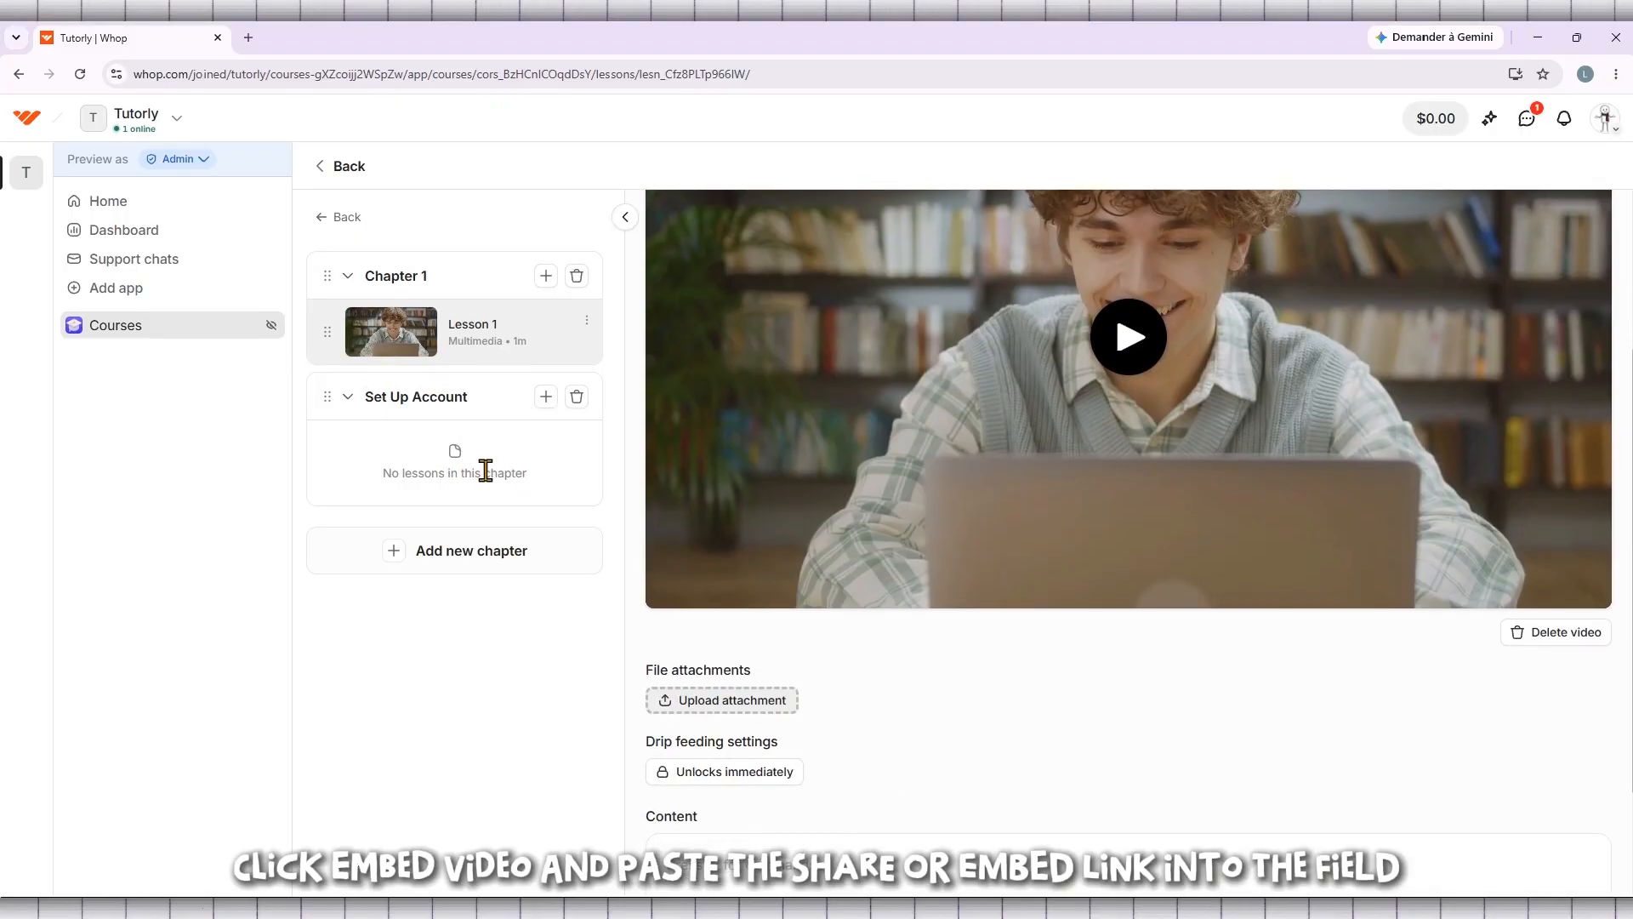
pyautogui.scroll(-2, 855, 542)
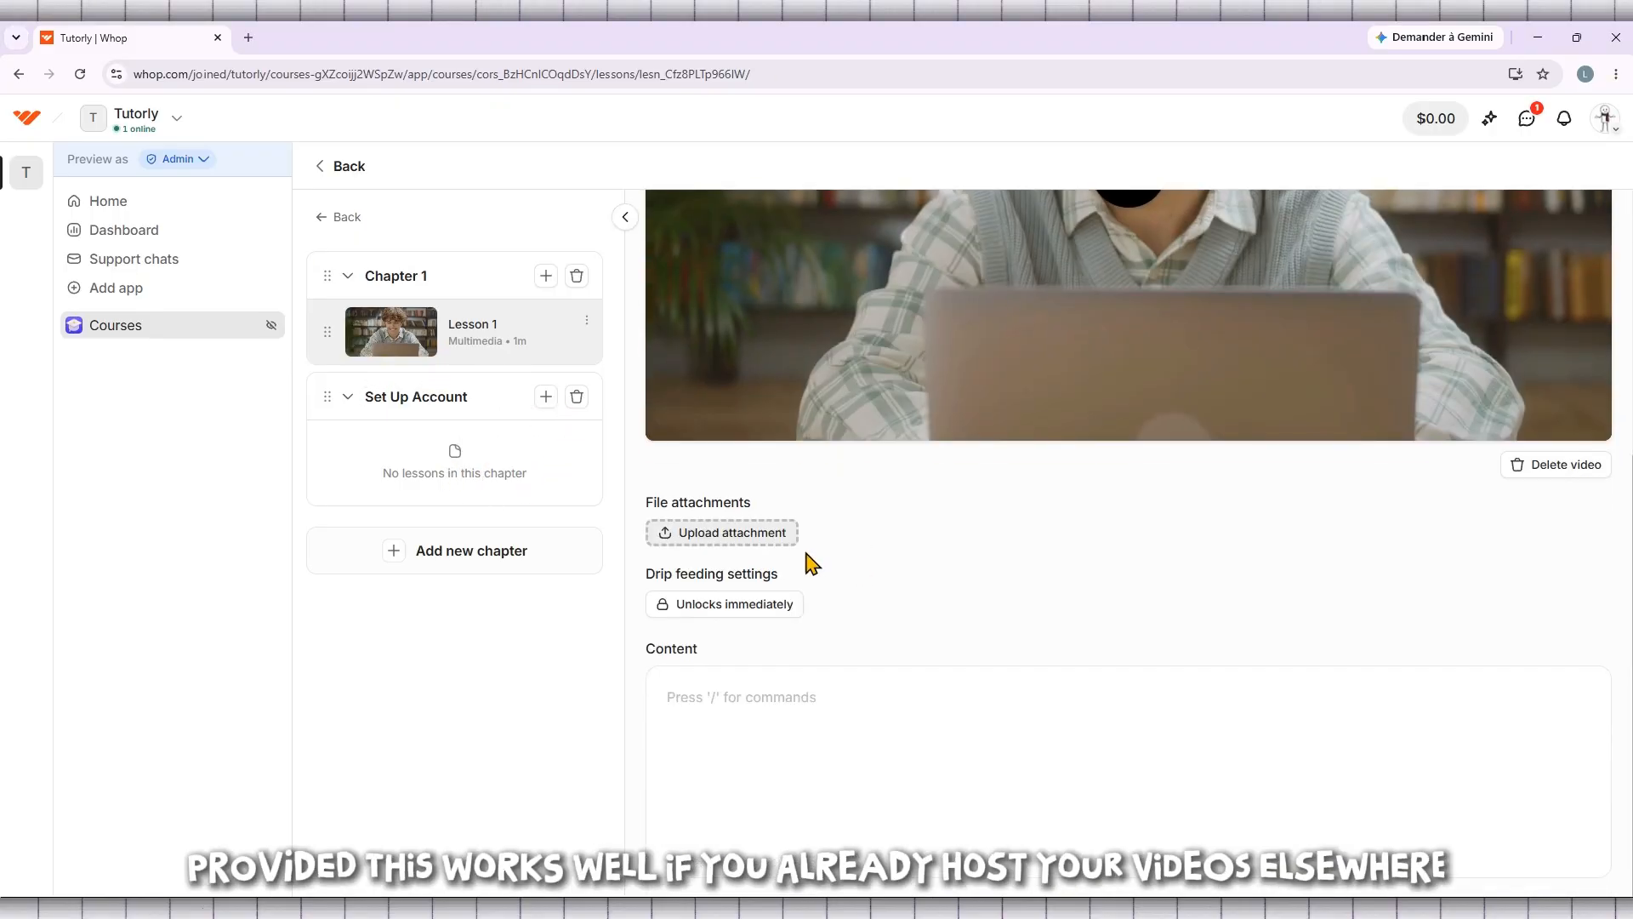
# Save the changes made to Lesson 1 in Chapter 1
pyautogui.click(545, 397)
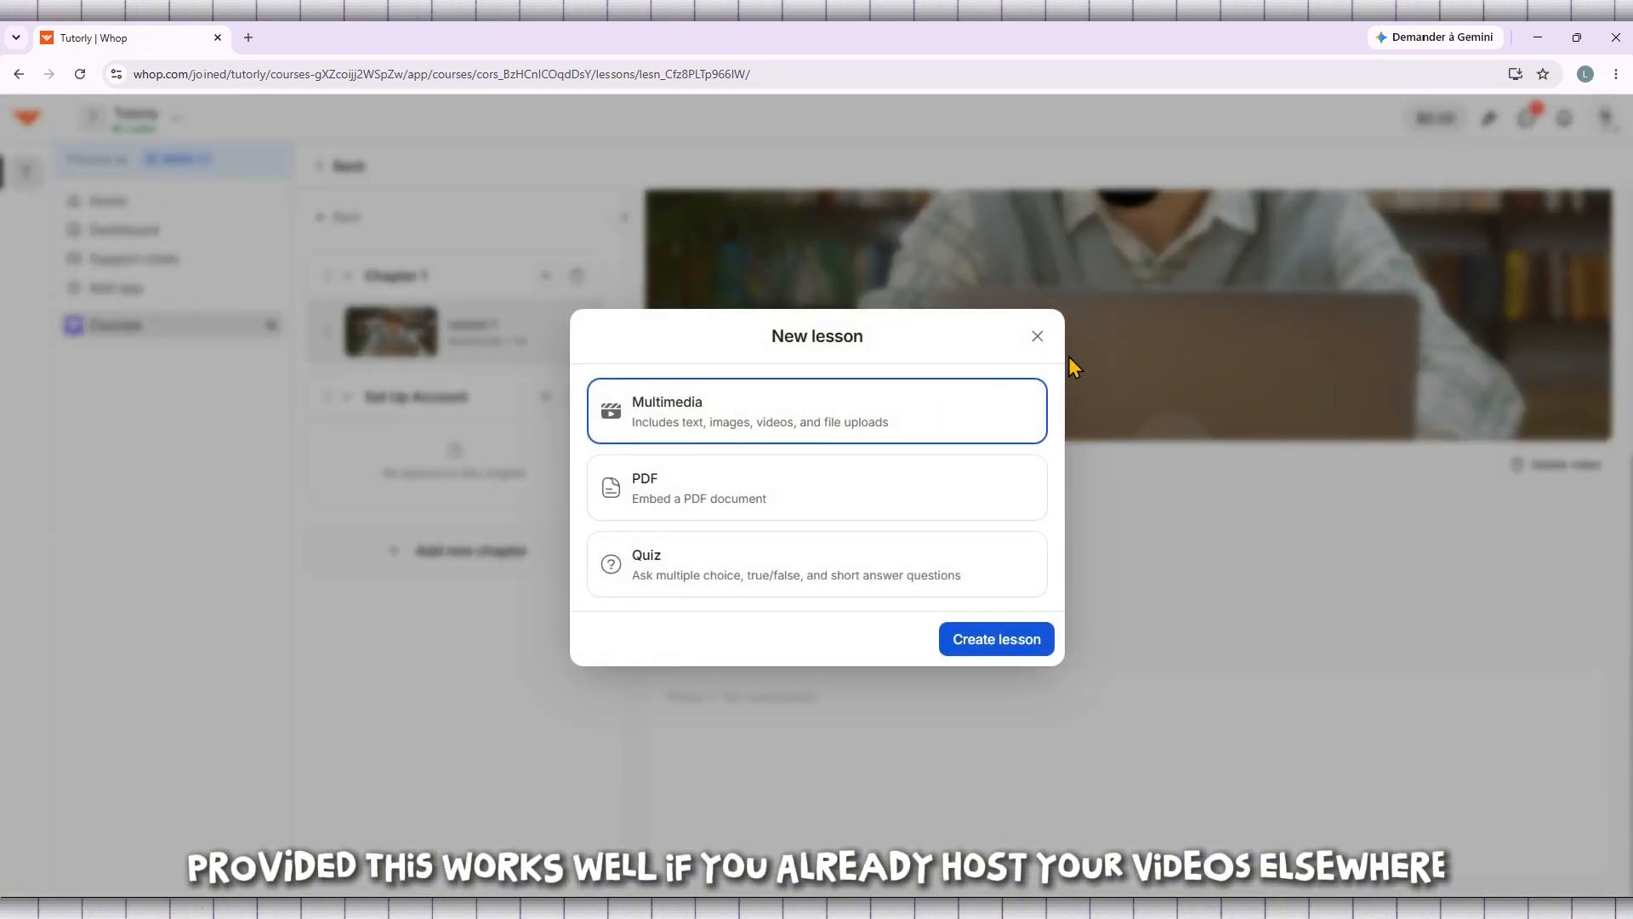
pyautogui.click(1041, 338)
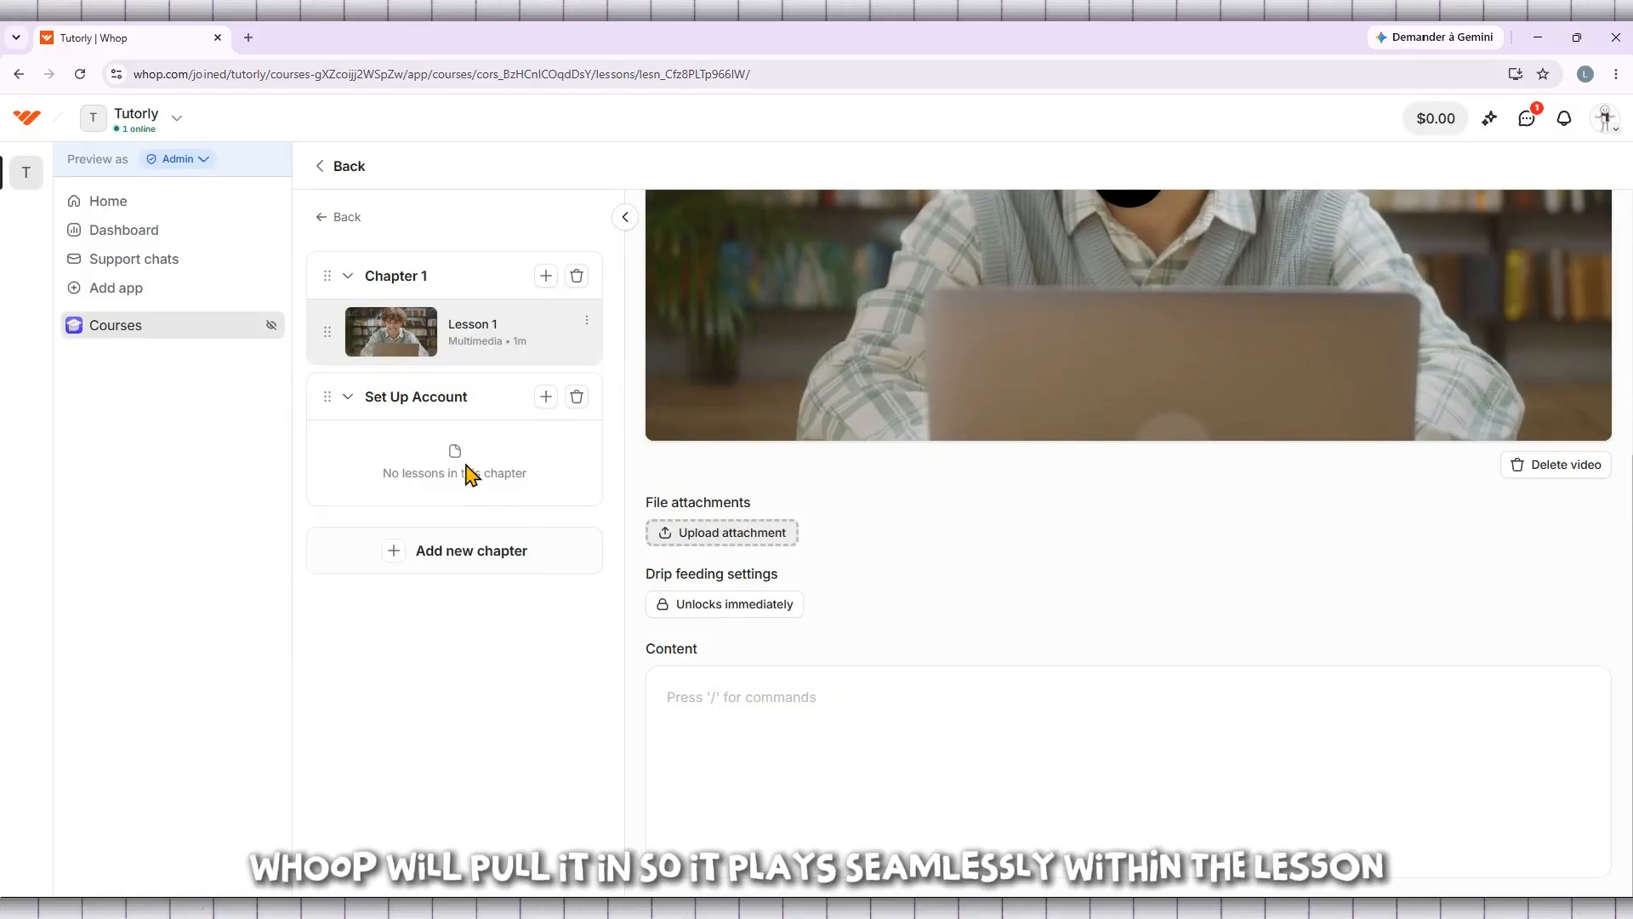
pyautogui.scroll(5, 1233, 616)
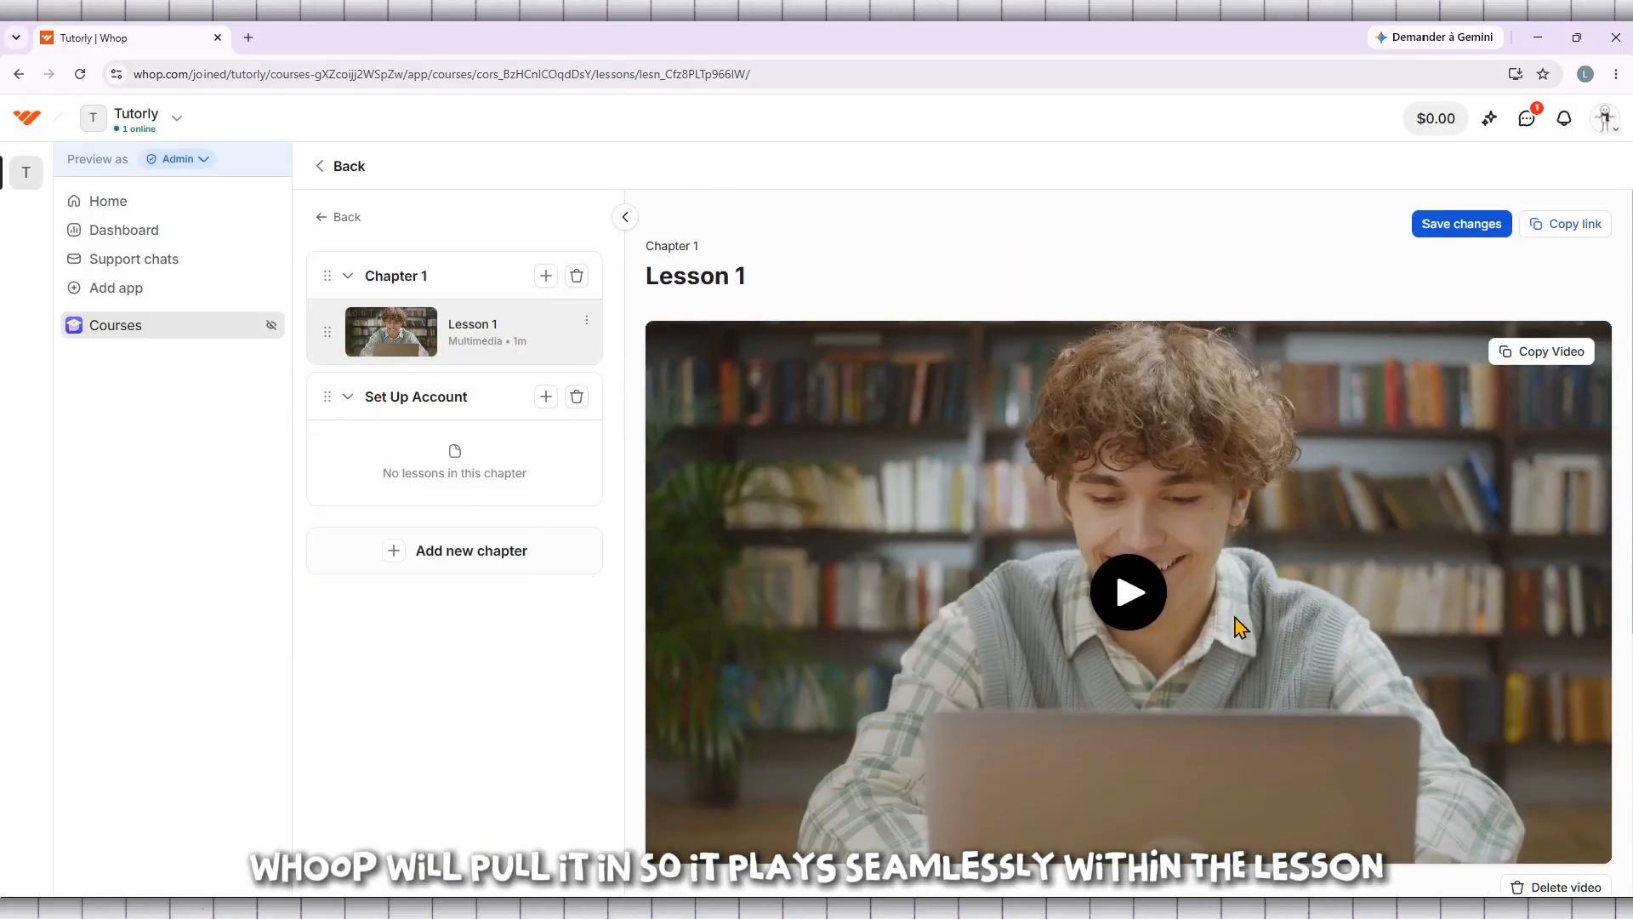
pyautogui.click(1462, 225)
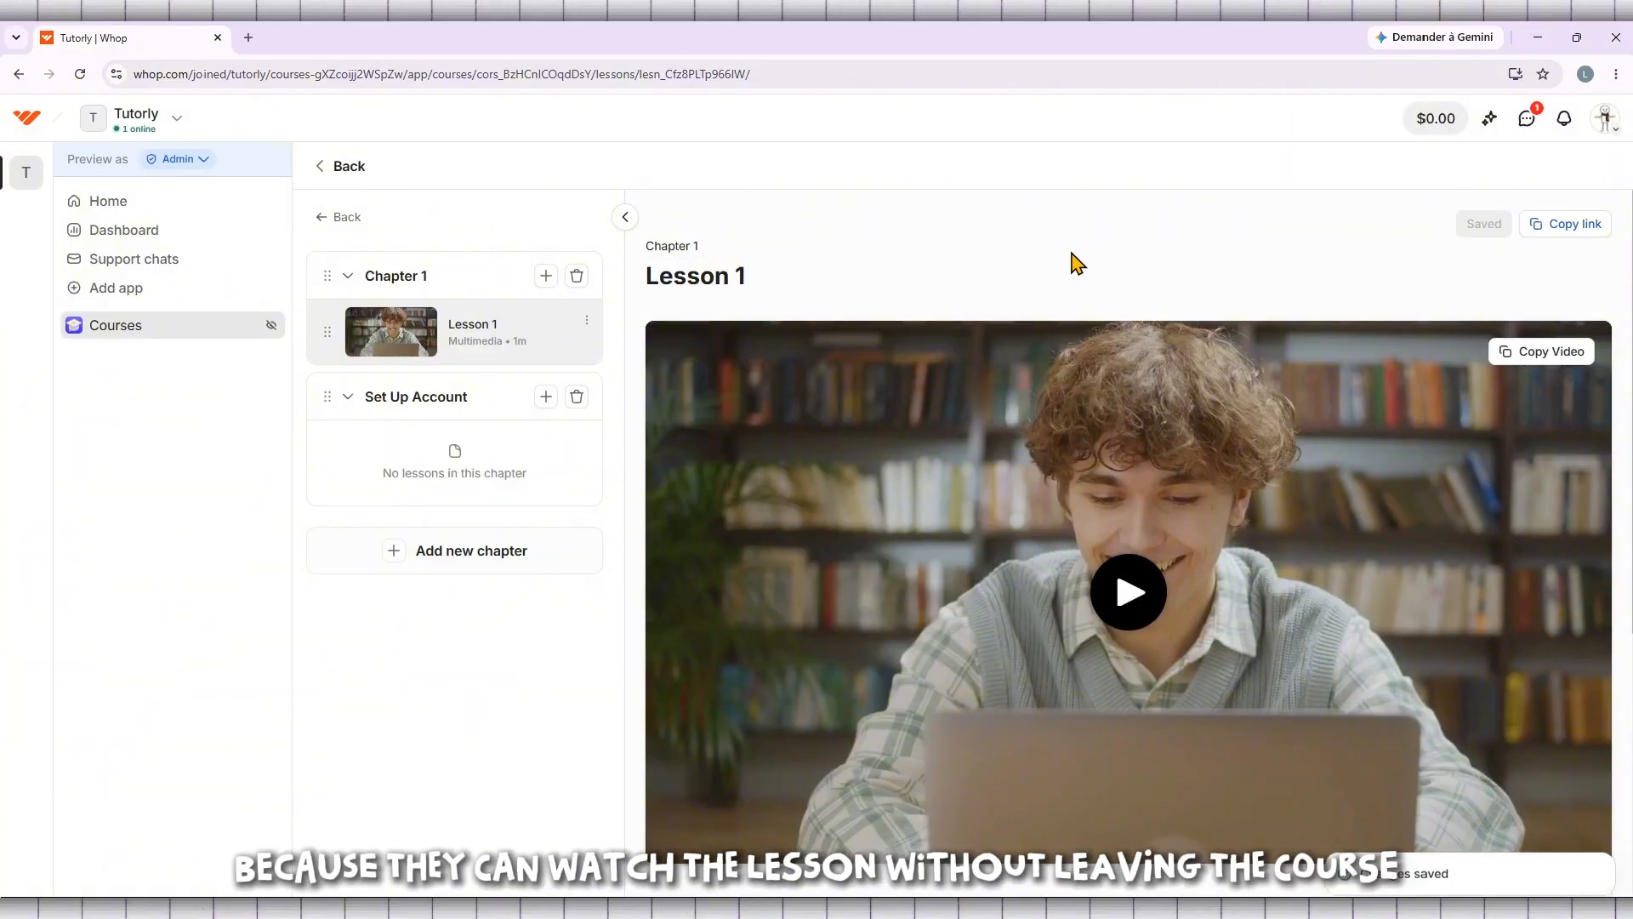
# Create a Multimedia lesson in the Set Up Account chapter
pyautogui.scroll(-3, 1072, 262)
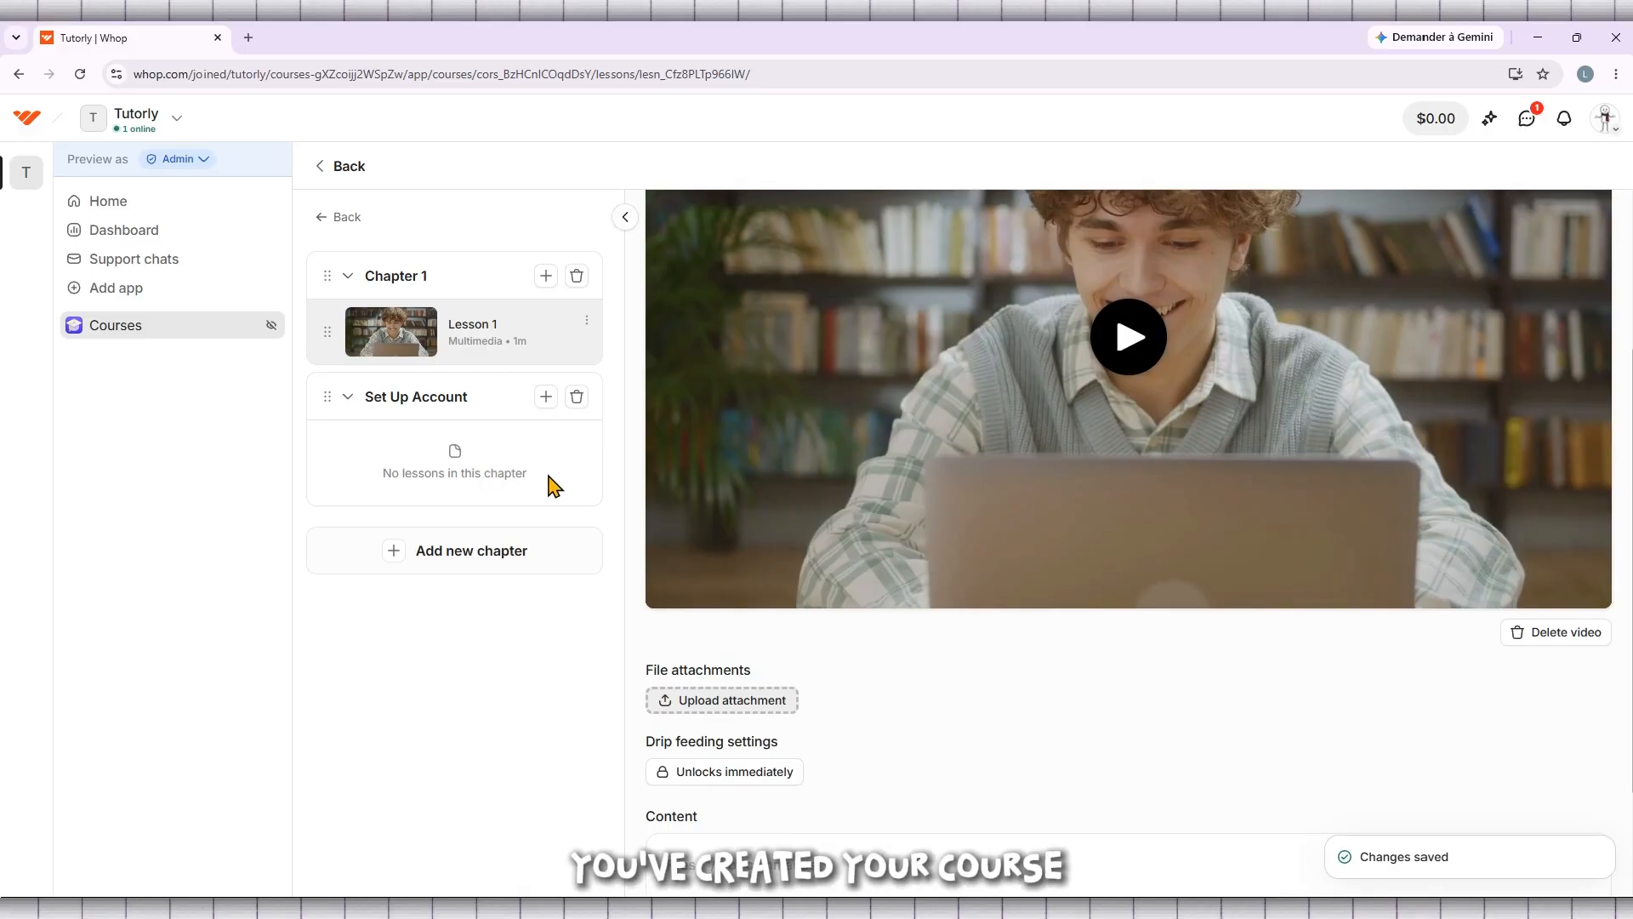
pyautogui.click(546, 398)
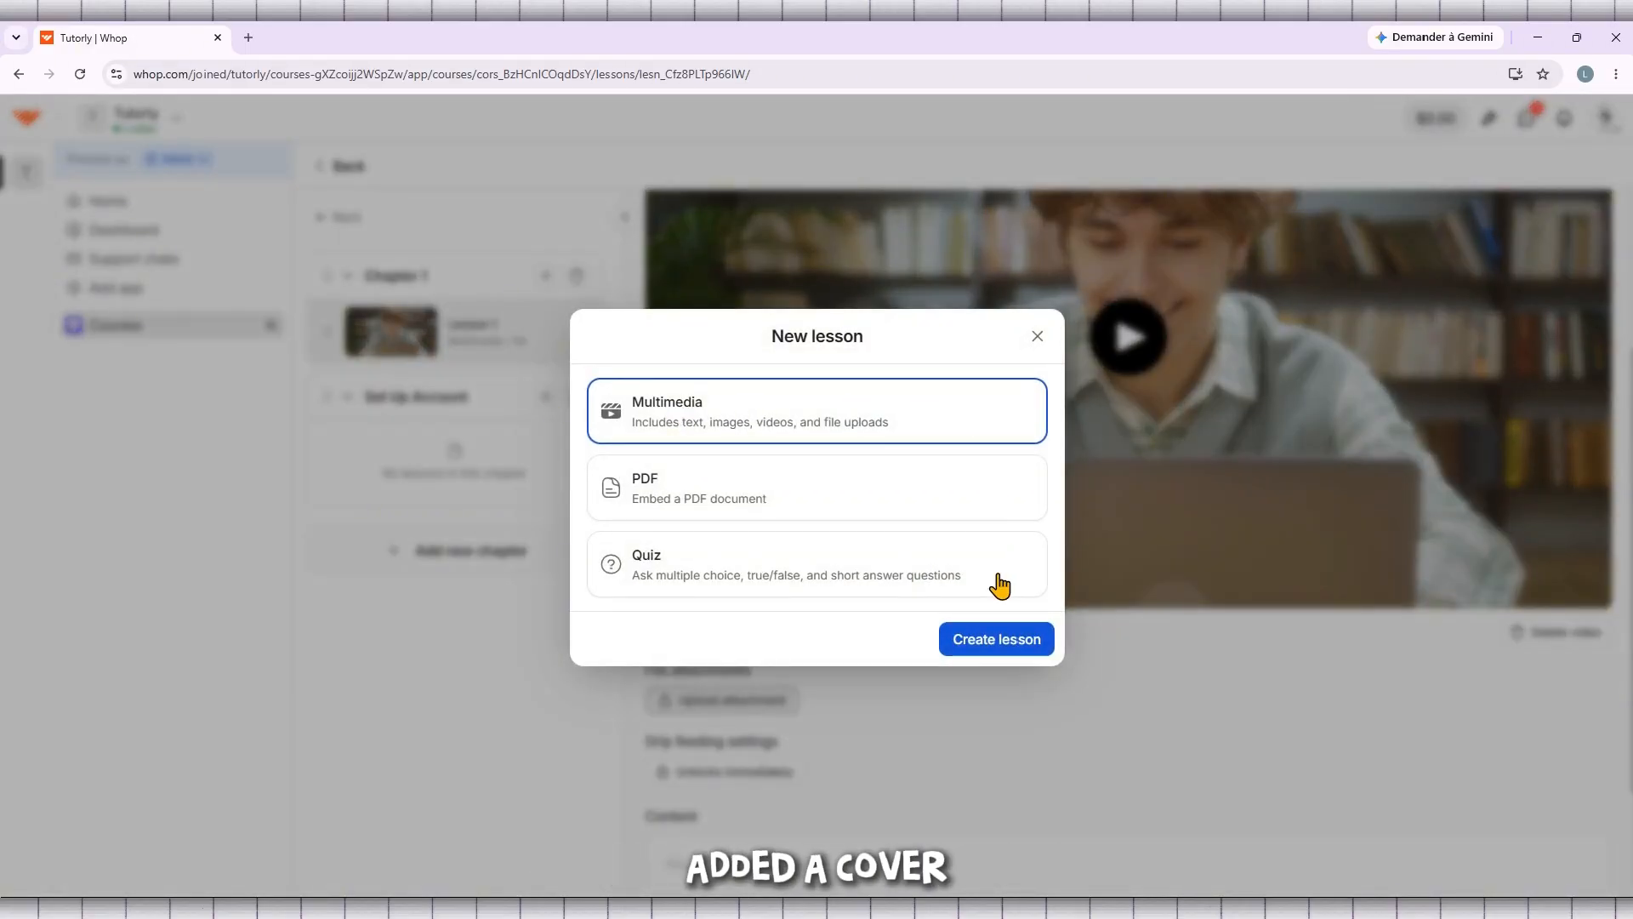
pyautogui.click(986, 639)
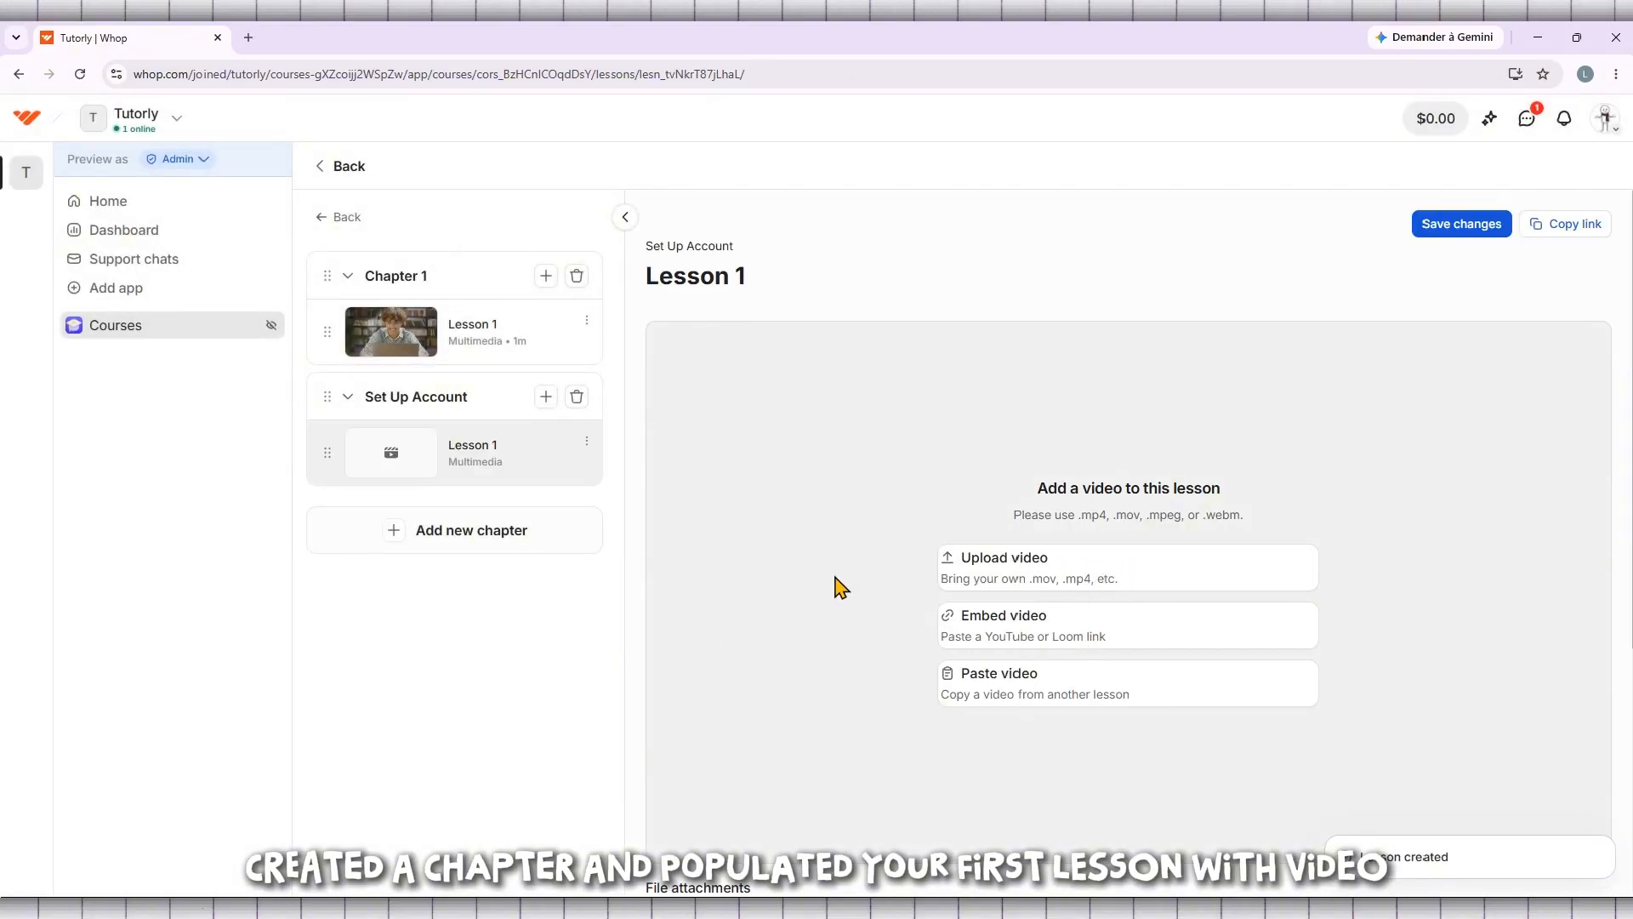
# Review the new lesson's video and file attachment options and return to the Courses overview
pyautogui.scroll(-1, 842, 586)
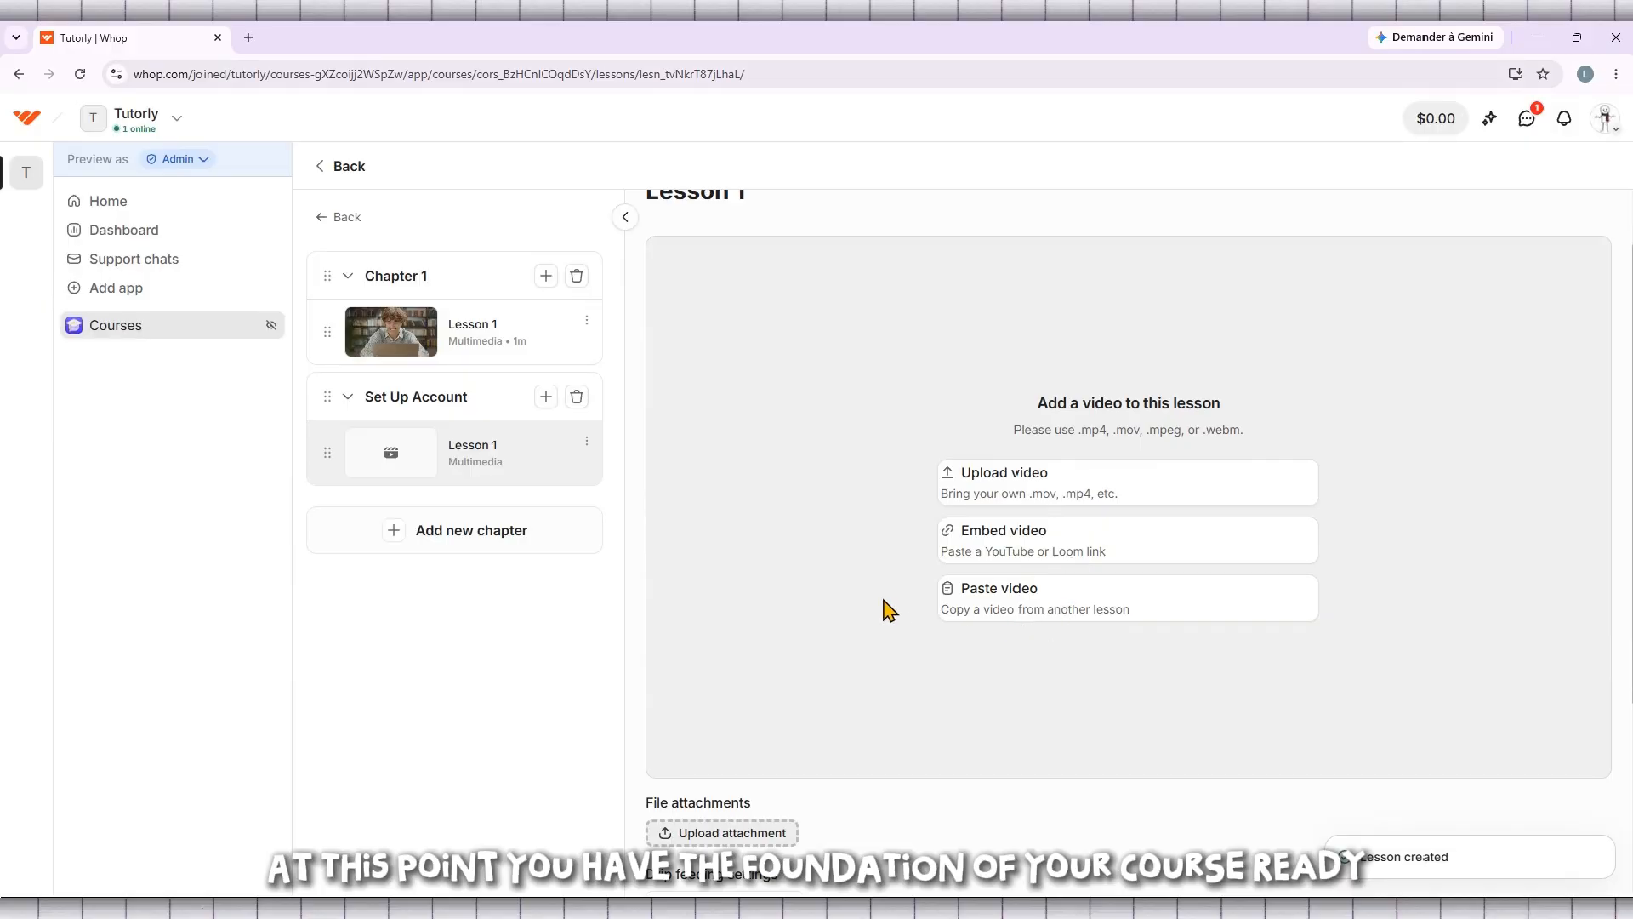
pyautogui.scroll(1, 889, 435)
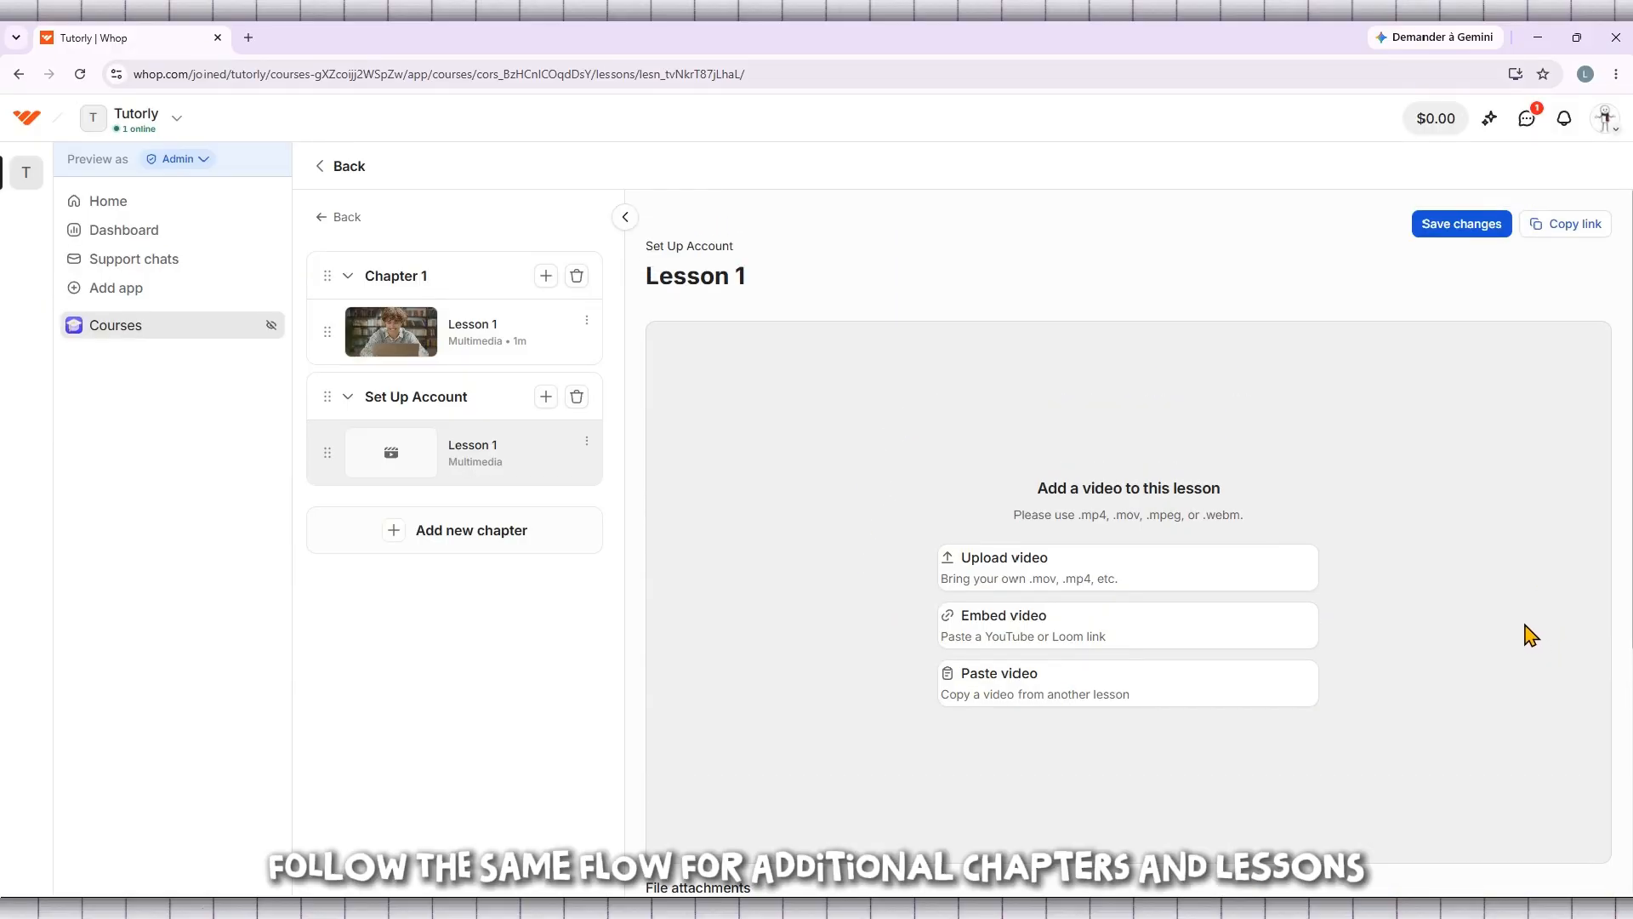
pyautogui.scroll(-1, 887, 634)
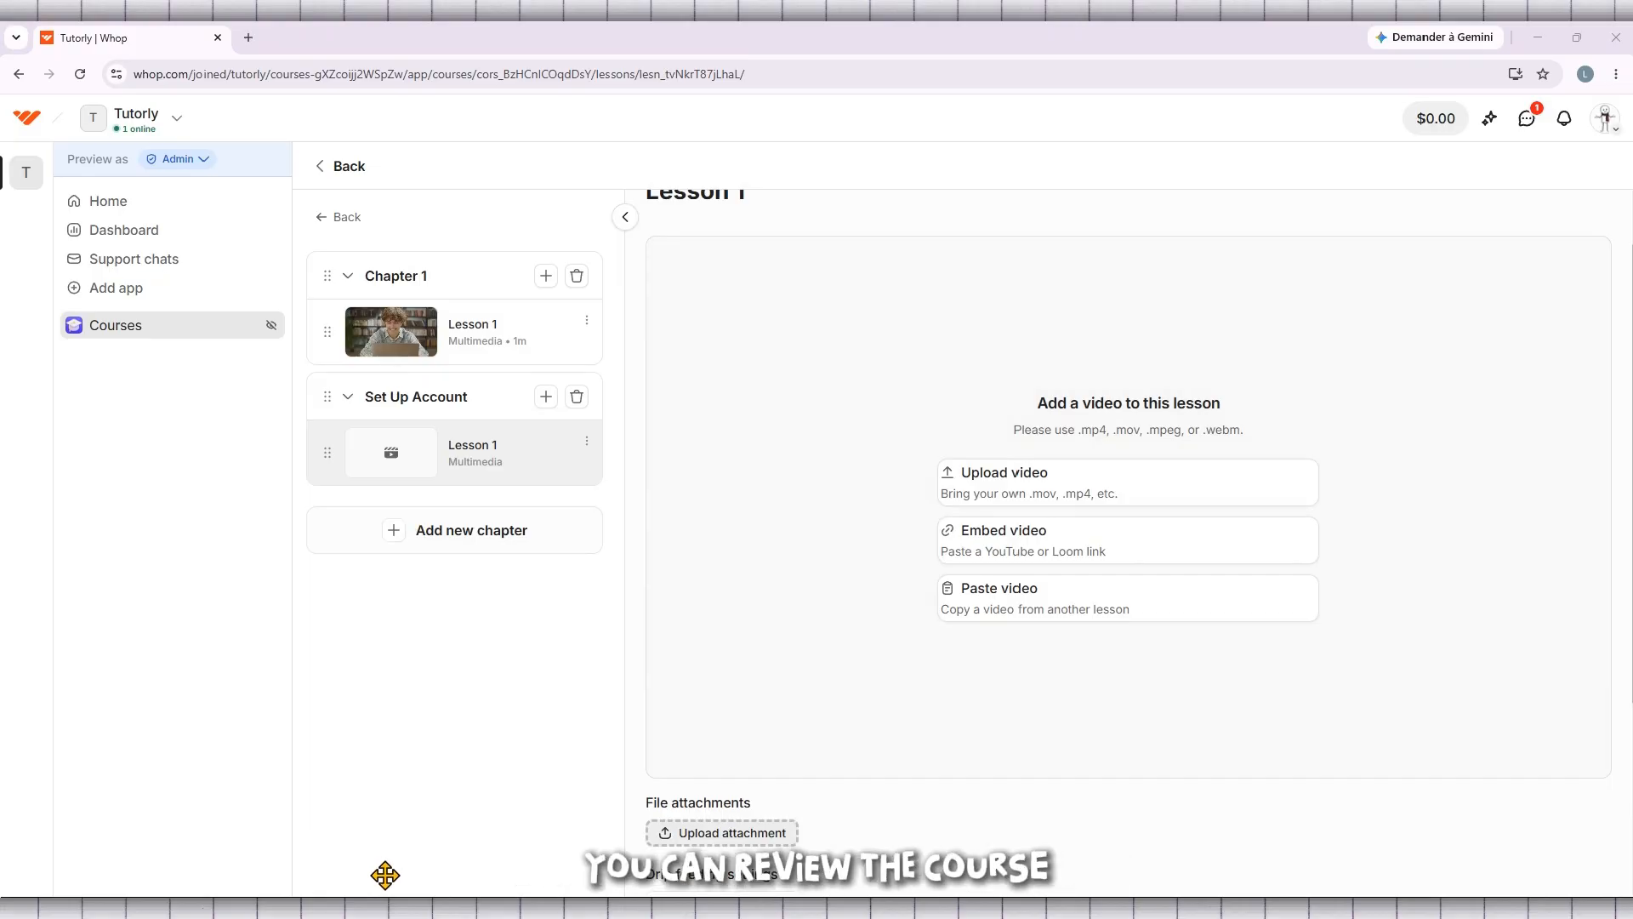
pyautogui.scroll(2, 678, 677)
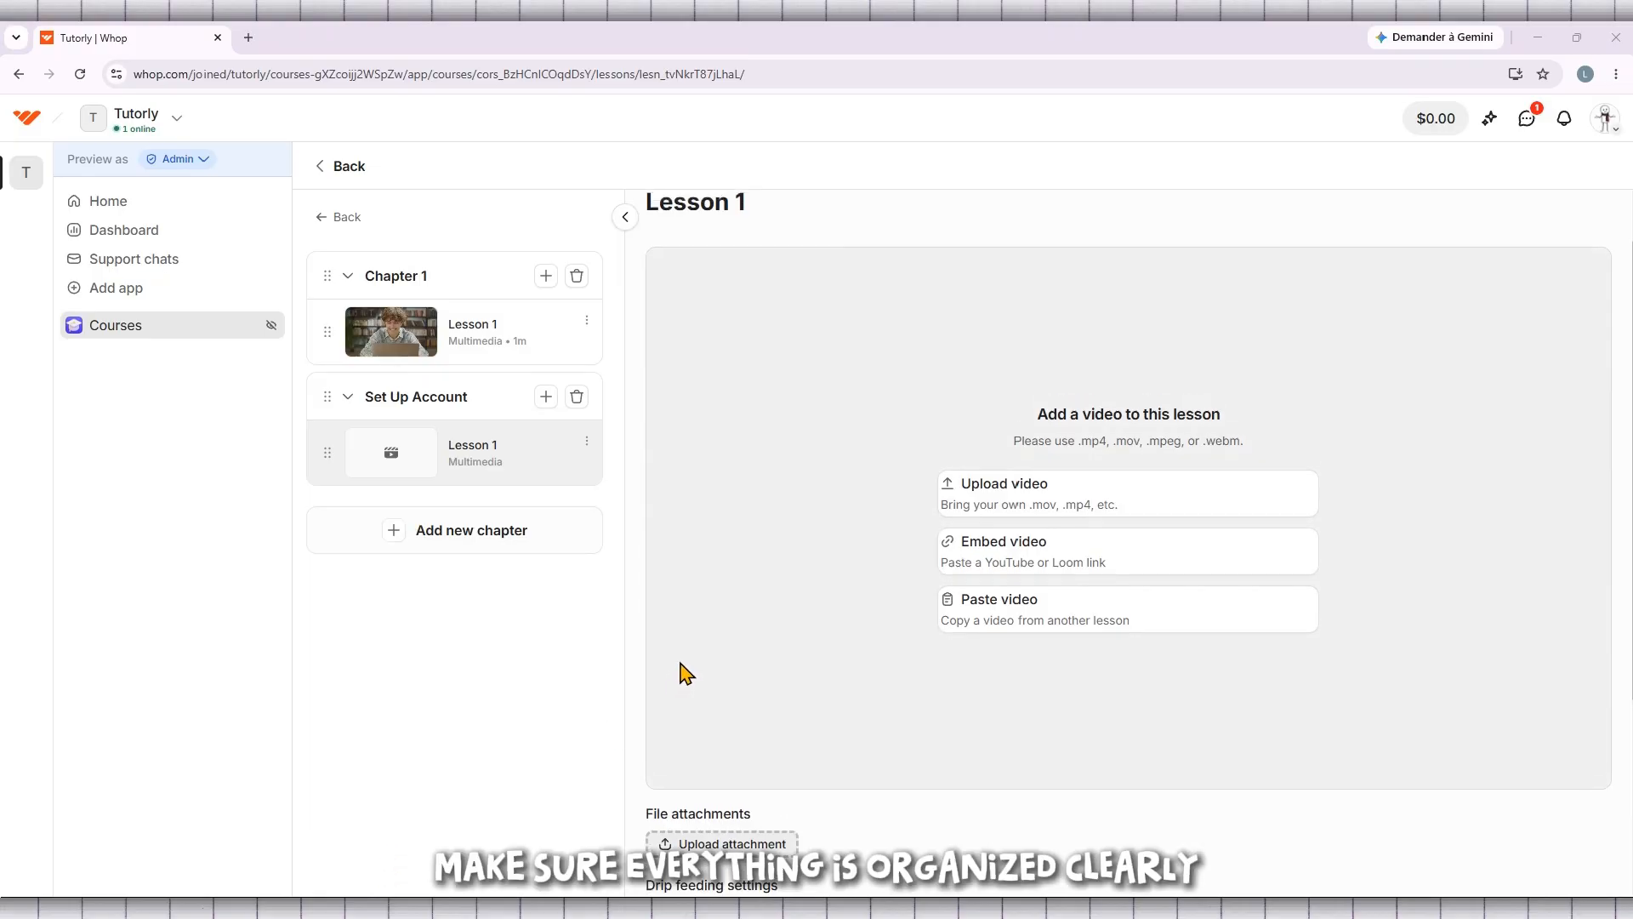
pyautogui.click(130, 326)
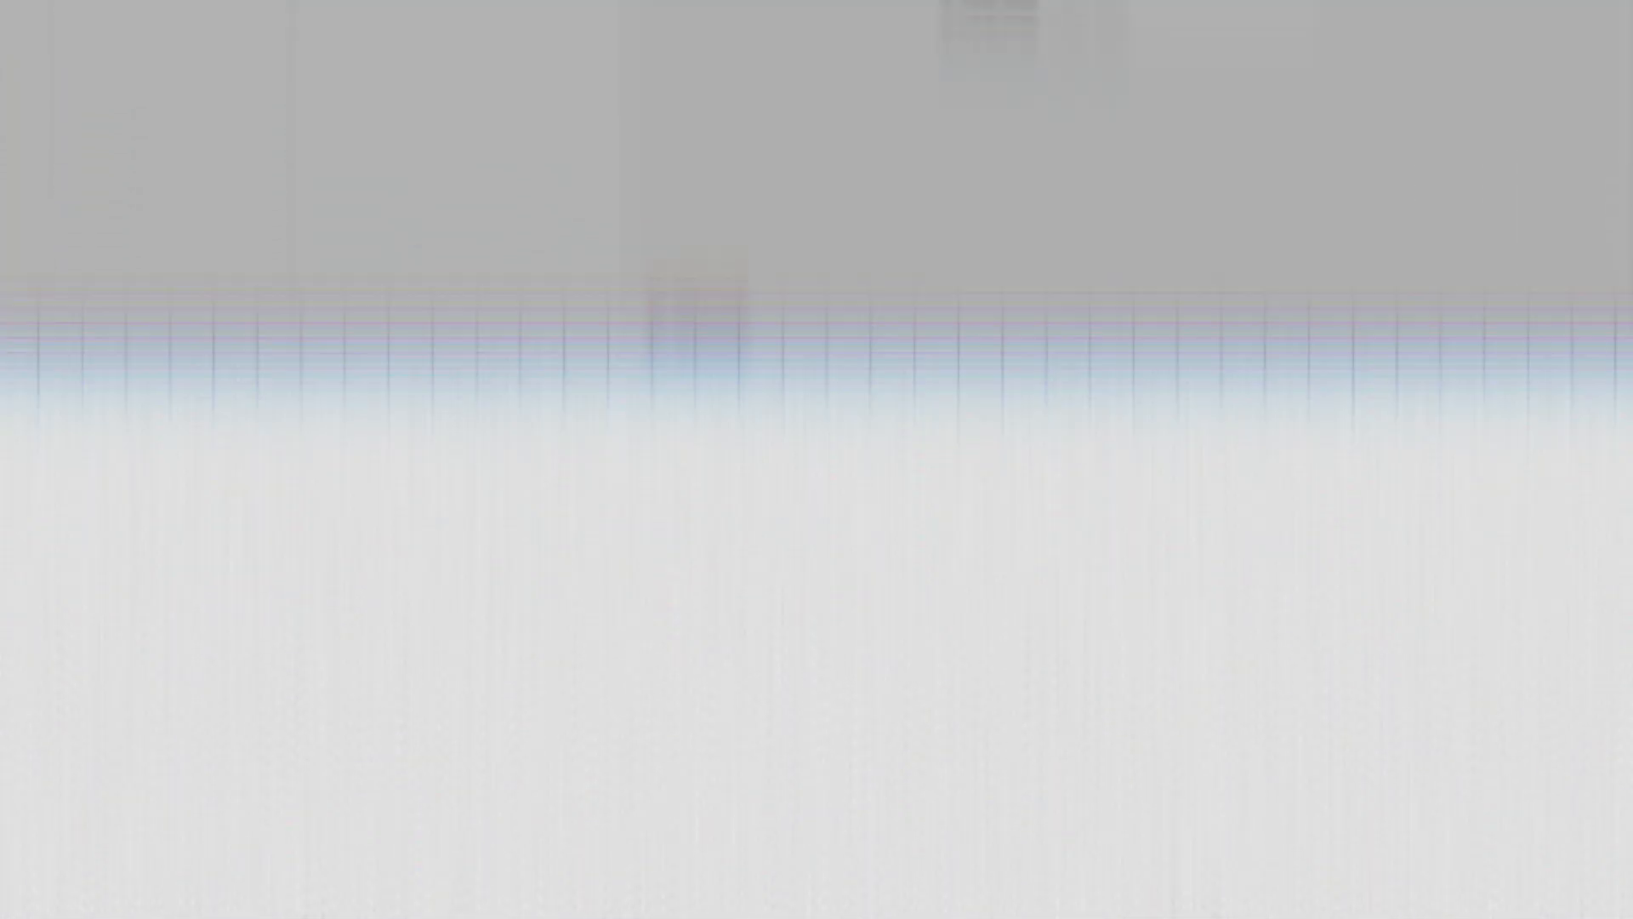